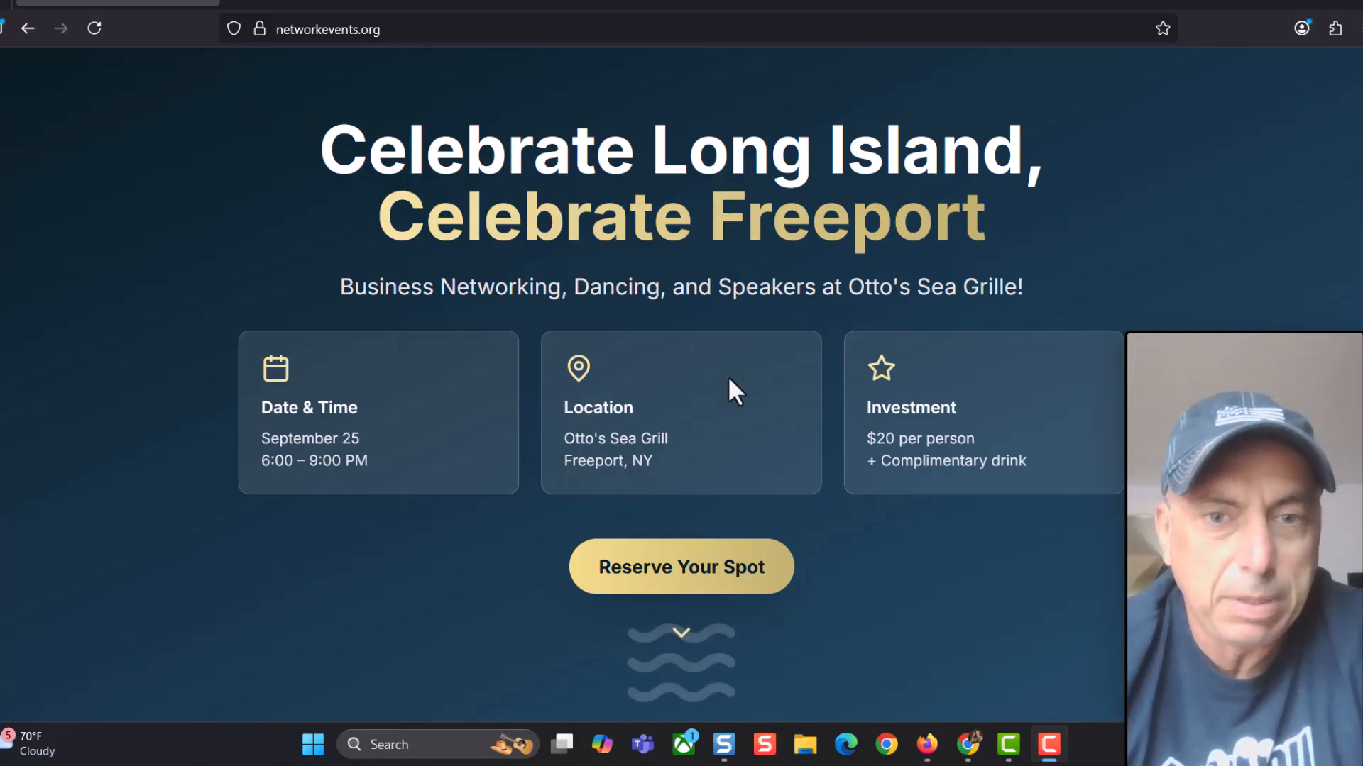
Switch from the live networkevents.org page to the iLift Event Form builder
left_click(969, 745)
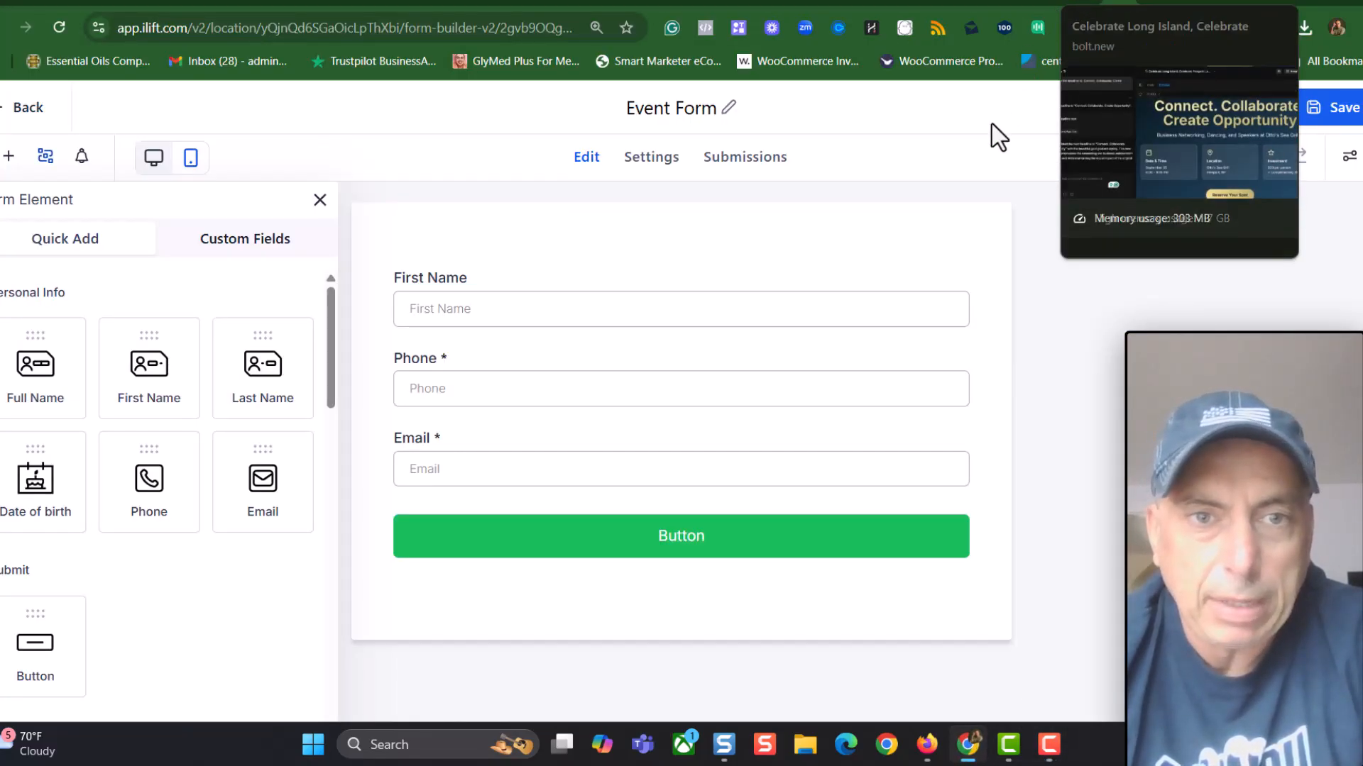
Test the Reserve Your Spot popup in Bolt's preview, close it, then return to Firefox
left_click(1086, 6)
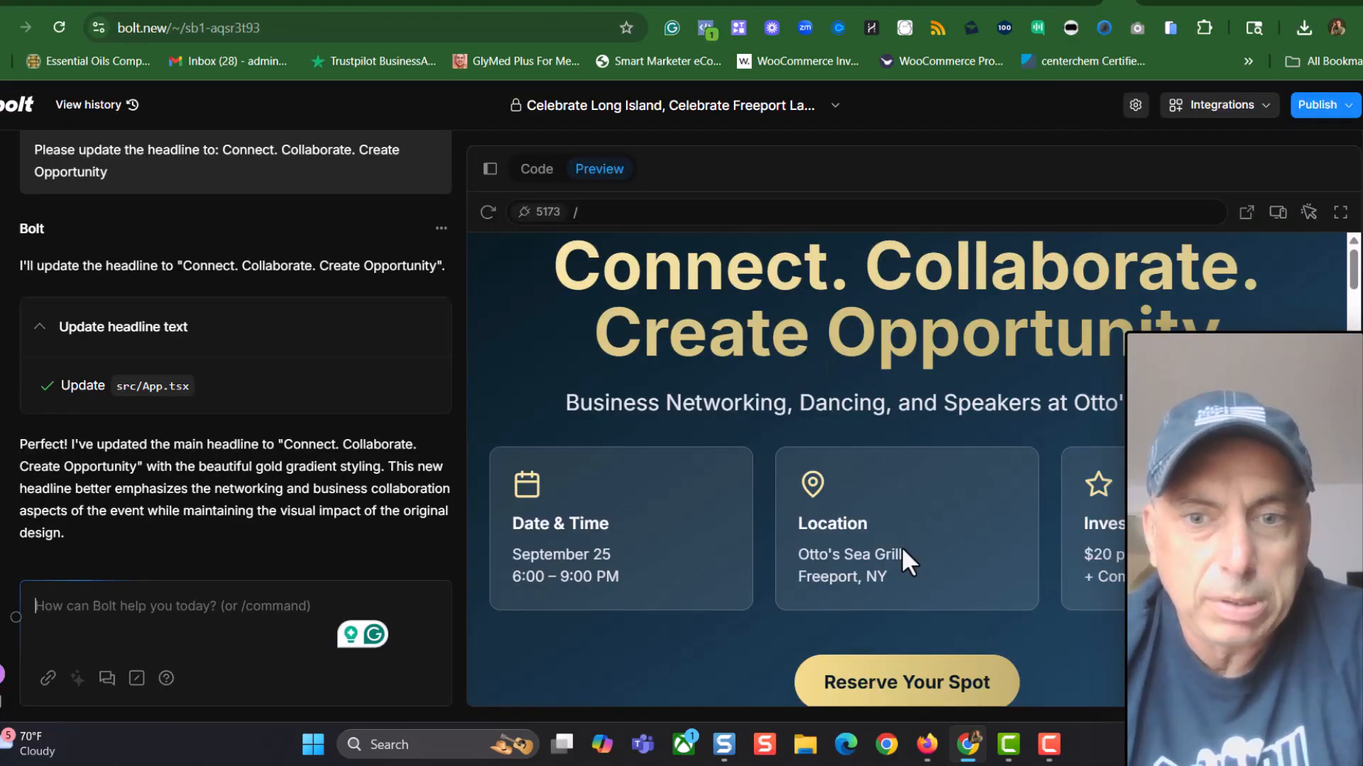
scroll(908, 561, "down", 4)
scroll(915, 557, "up", 3)
scroll(952, 587, "down", 2)
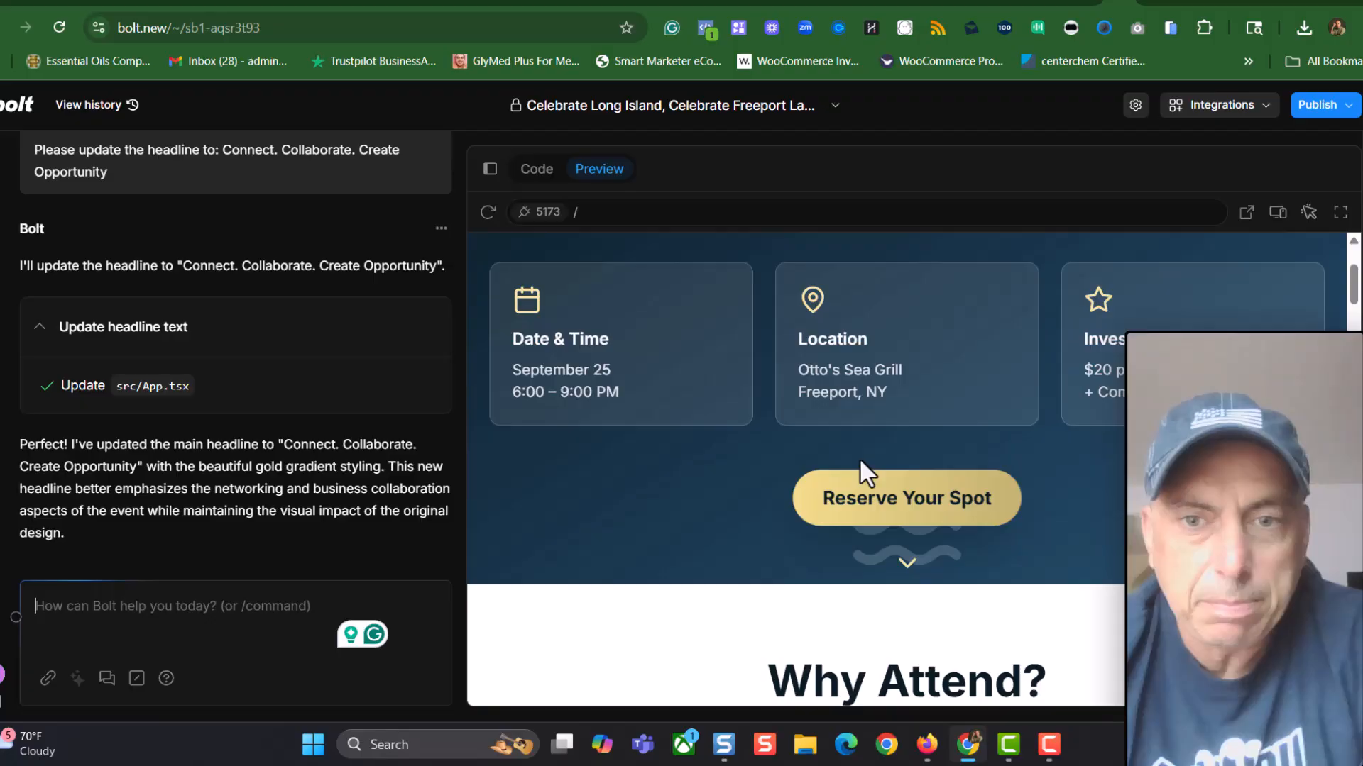
left_click(896, 515)
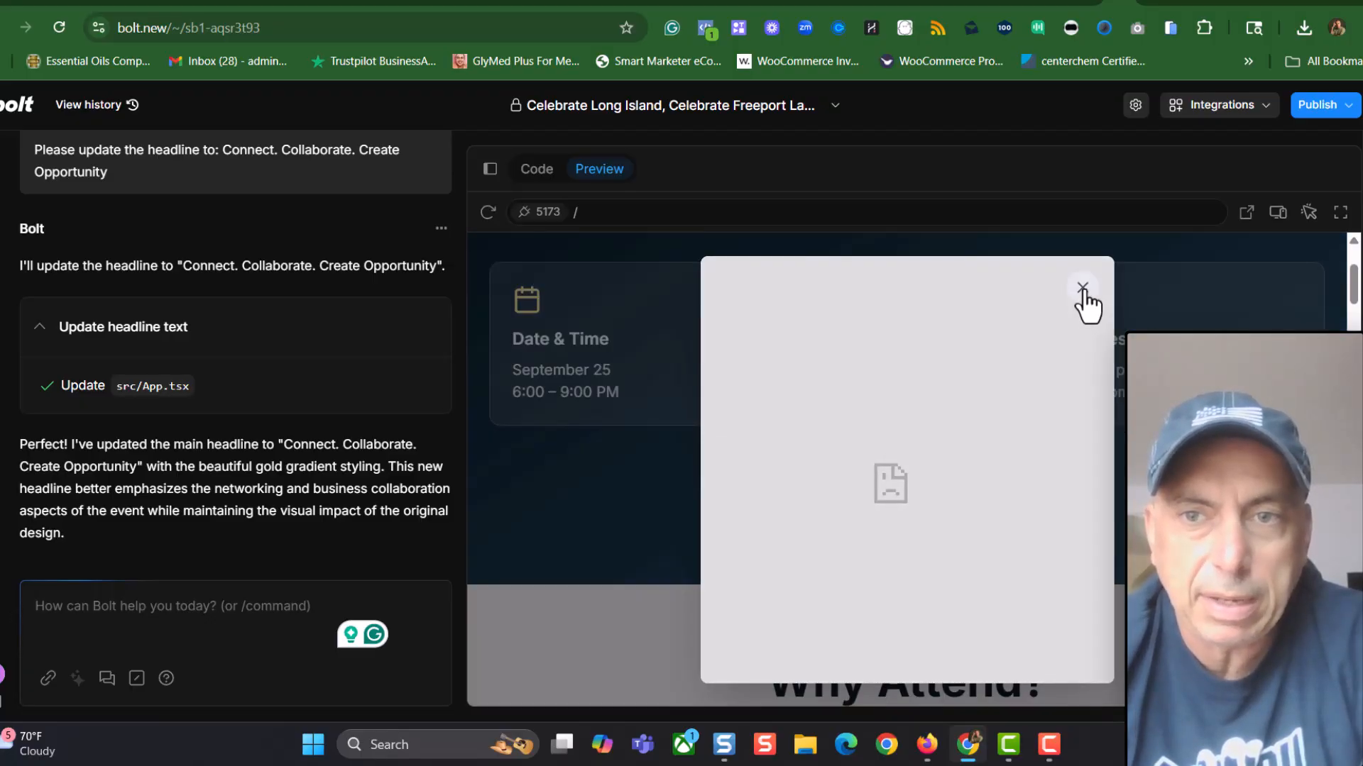
left_click(1082, 289)
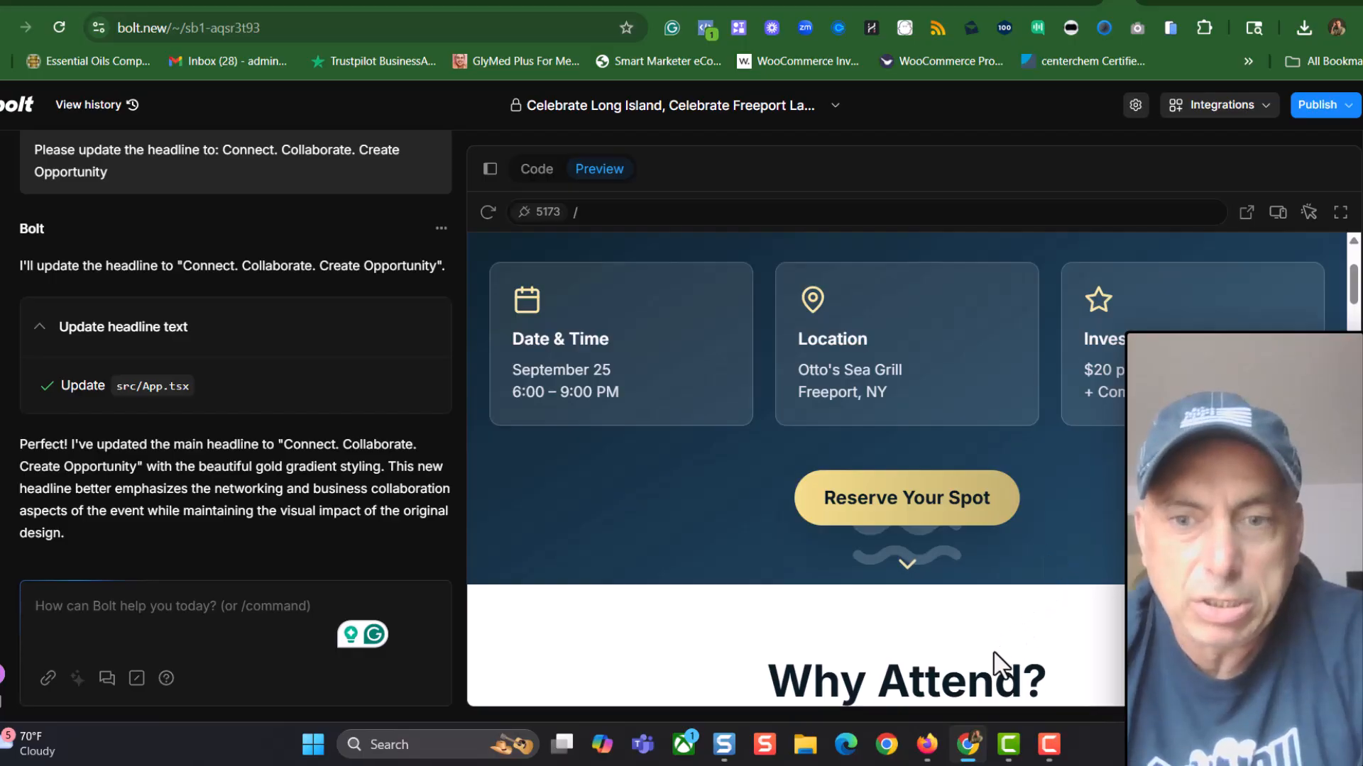
left_click_drag(925, 750, 1011, 745)
left_click(1011, 745)
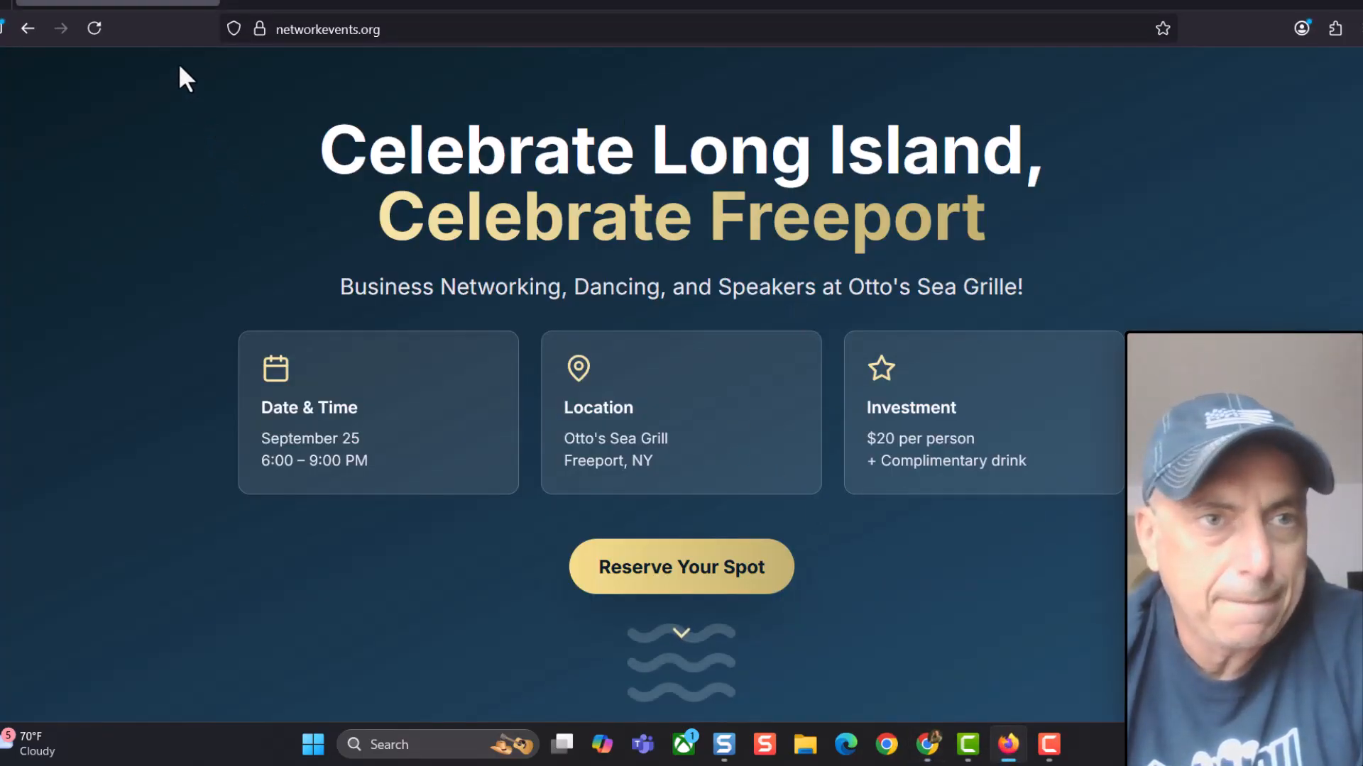
Reload the live page, open the Reserve Your Spot popup, and enter a first name and phone number
left_click(93, 28)
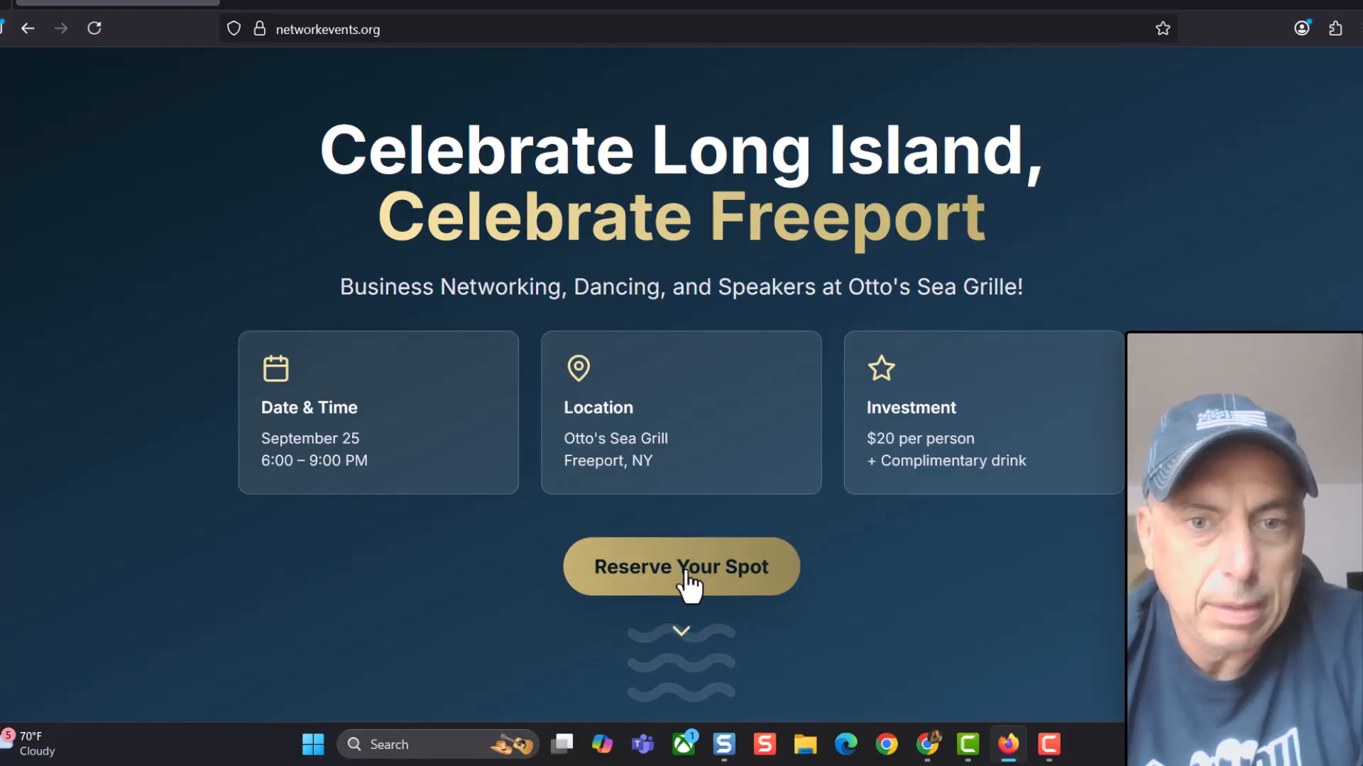
left_click(687, 585)
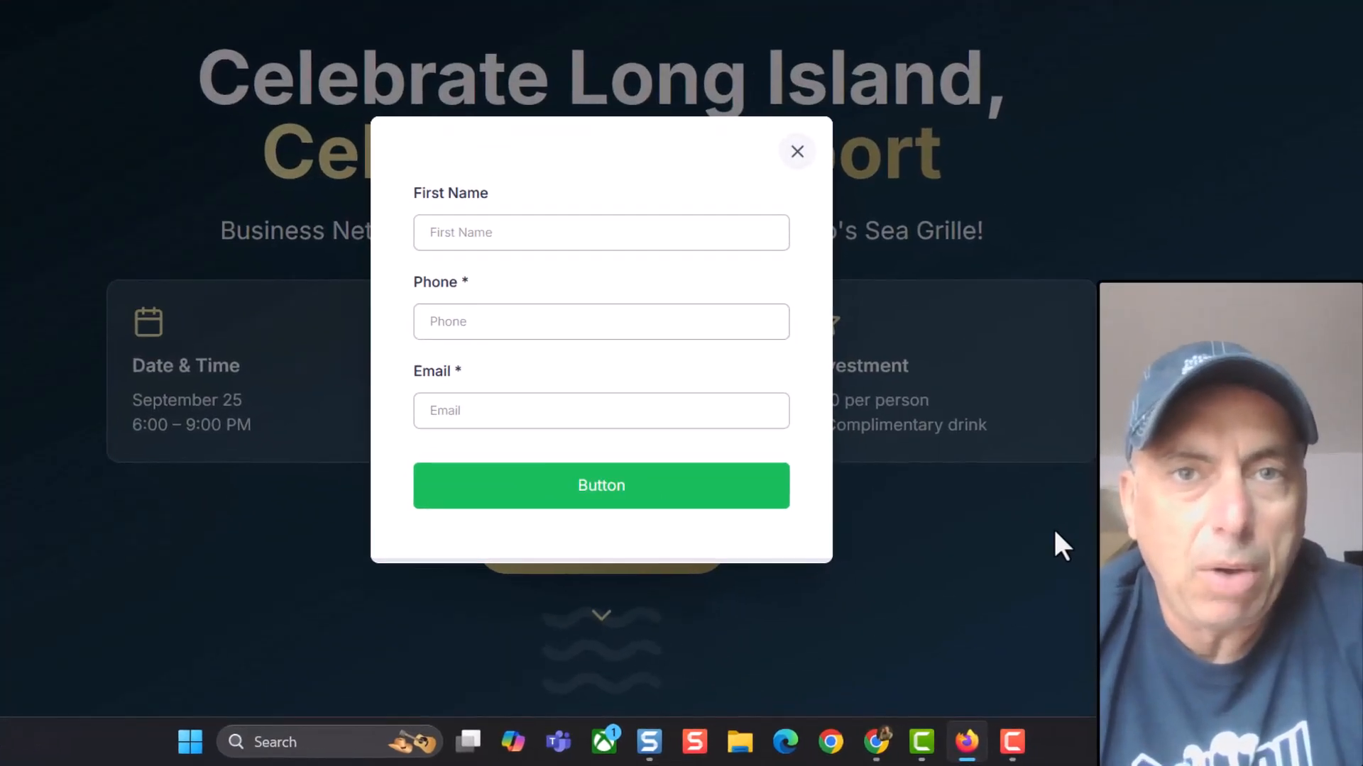
left_click(552, 231)
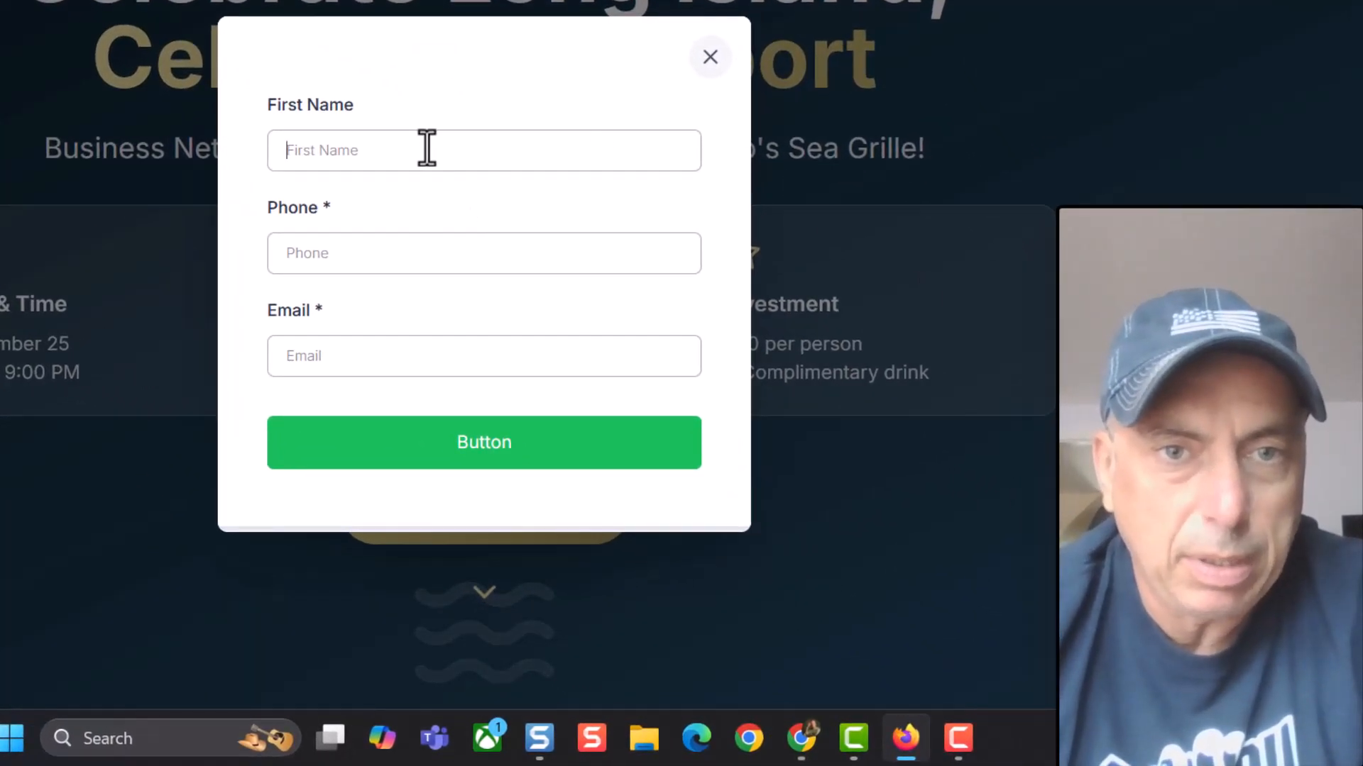
type("david")
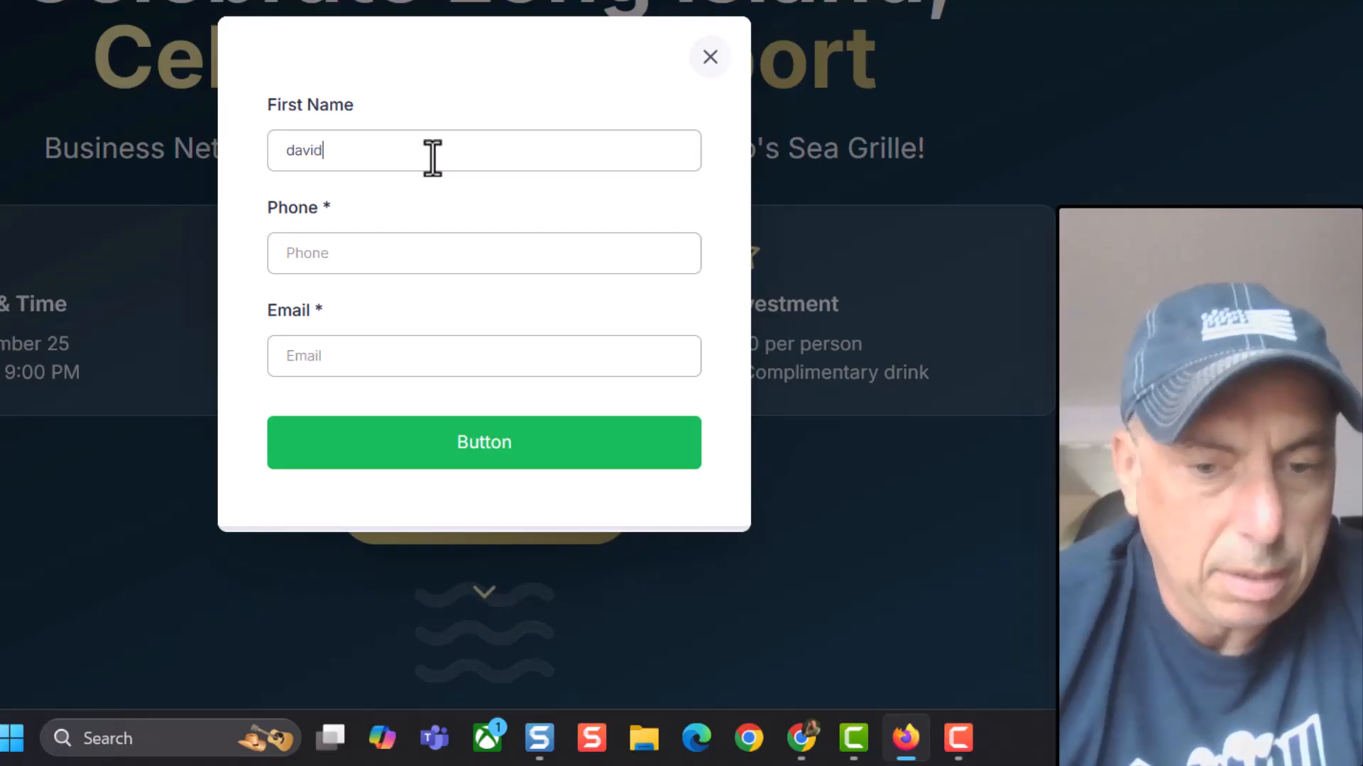
key("Tab")
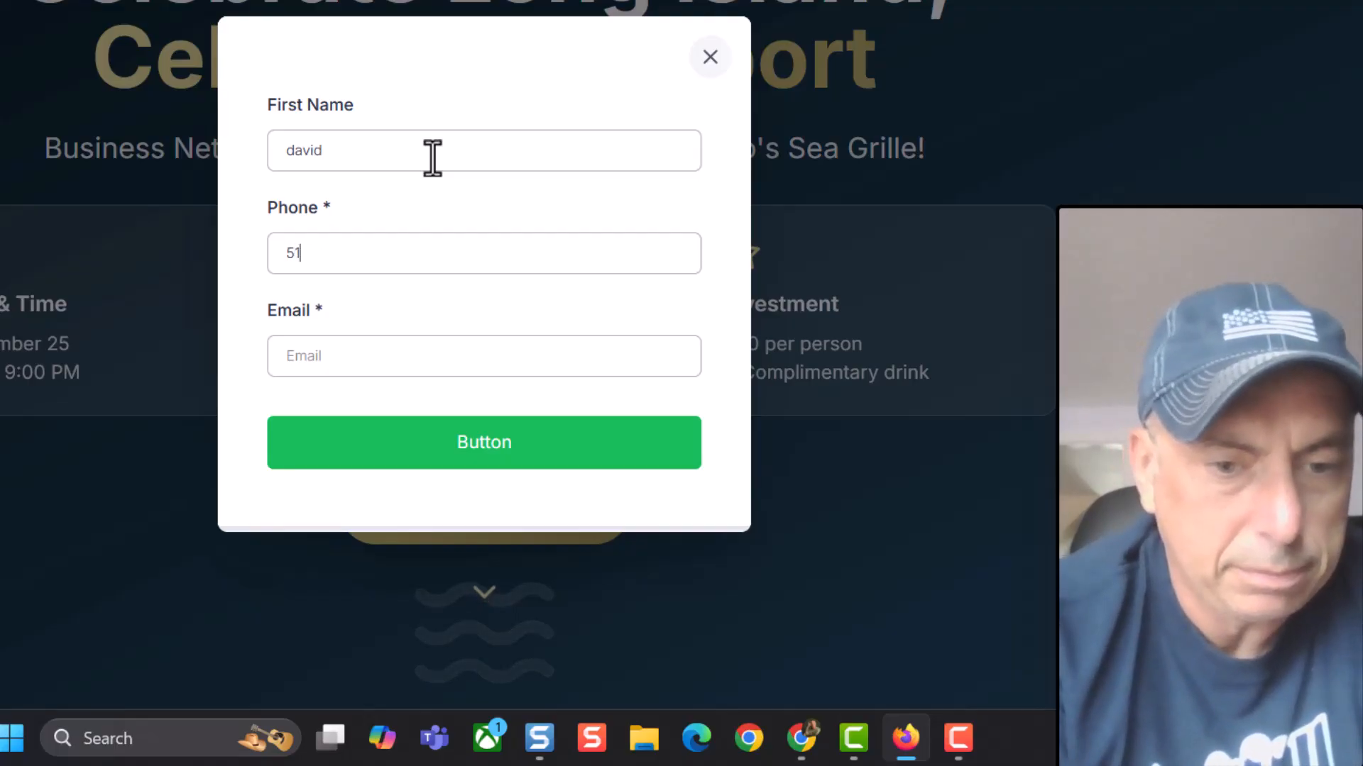
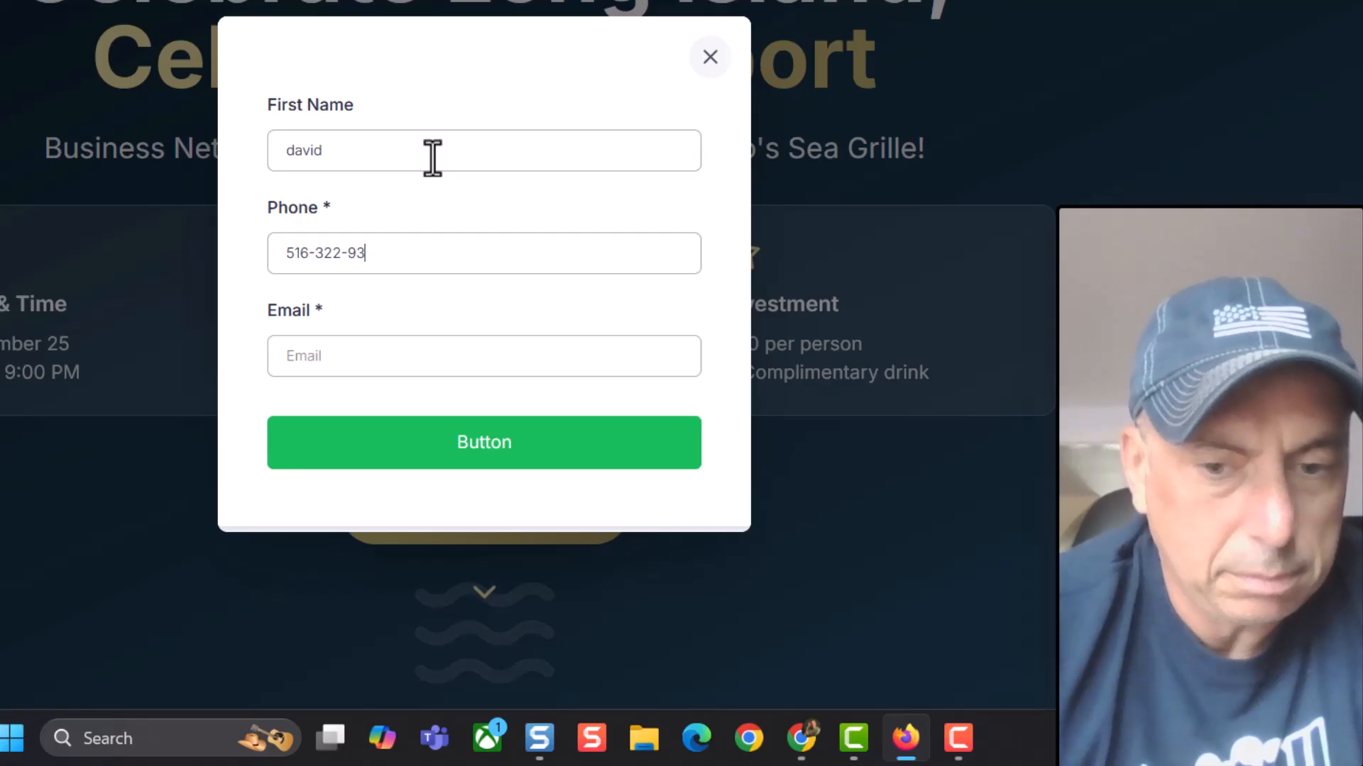
Enter a test email, submit the registration, and dismiss the thank-you message
key("Tab")
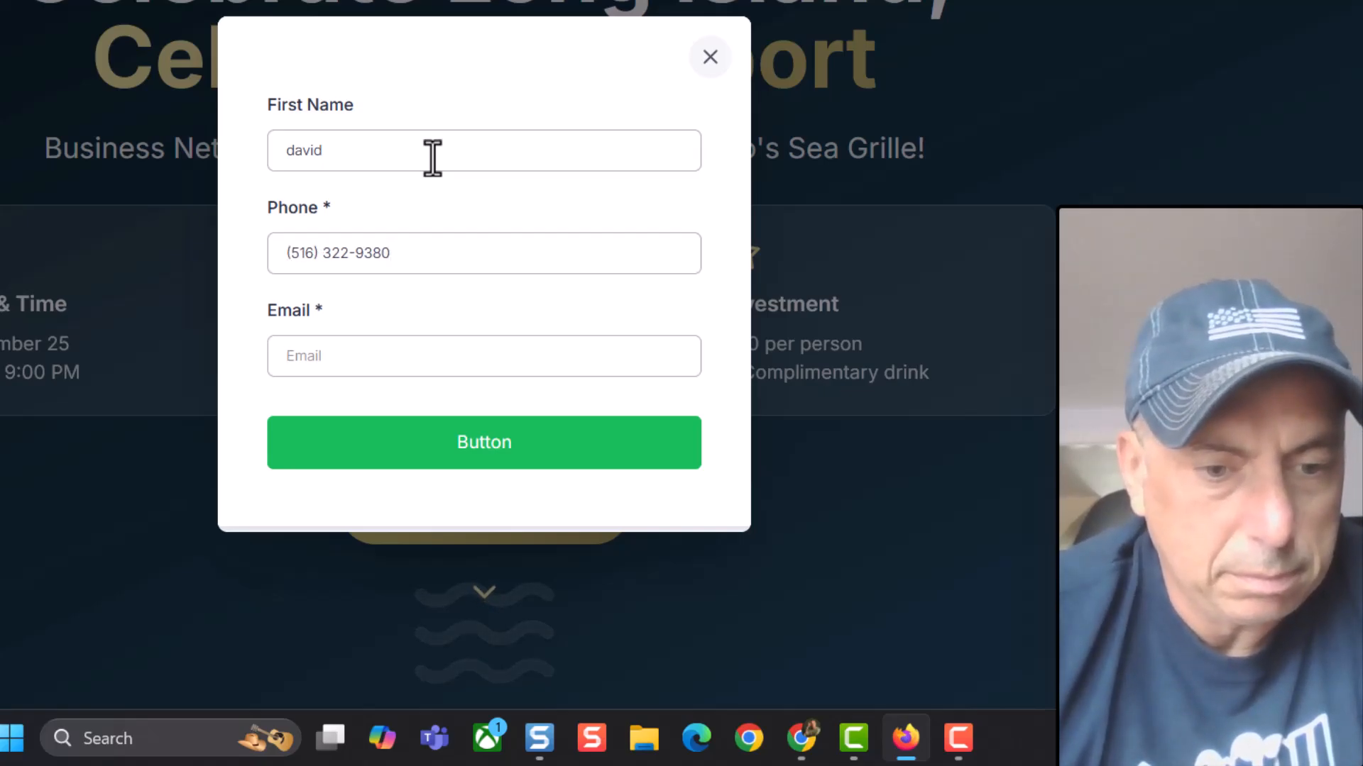
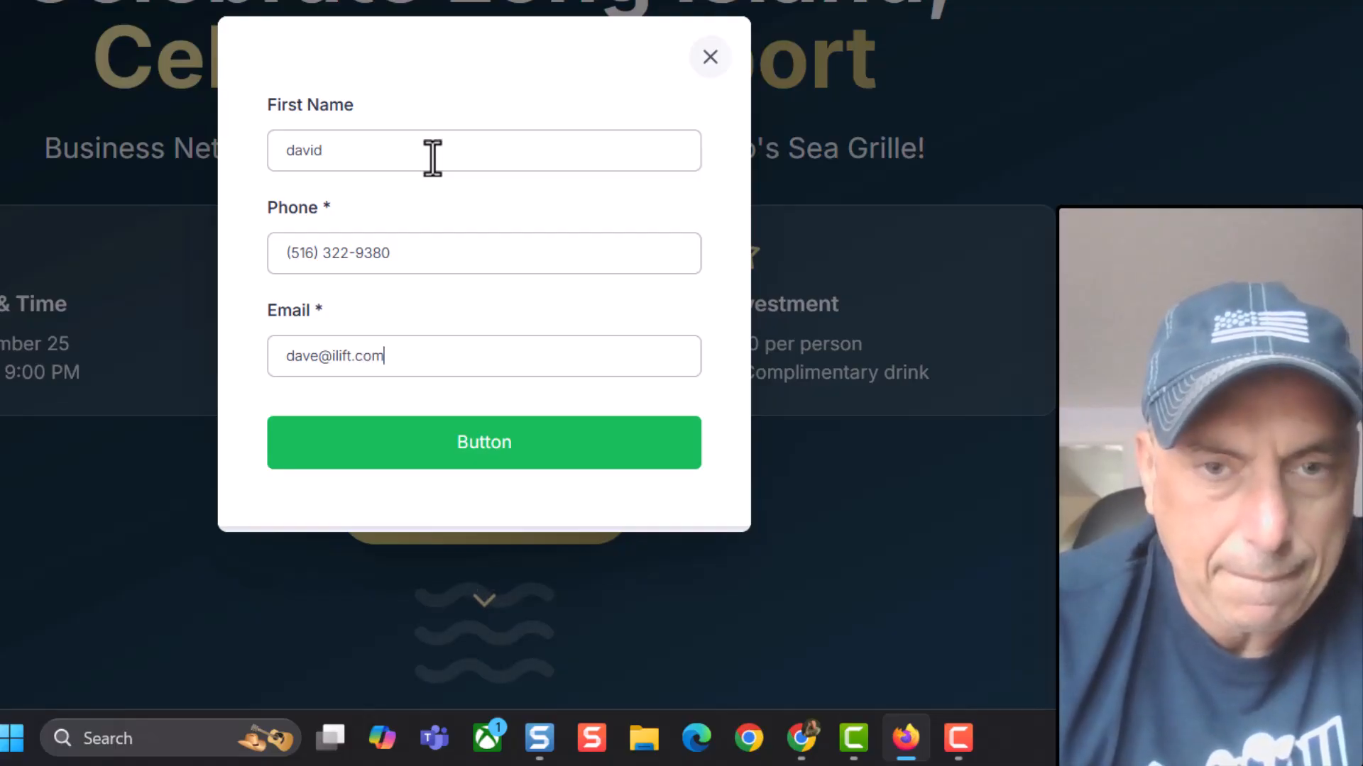
left_click(491, 428)
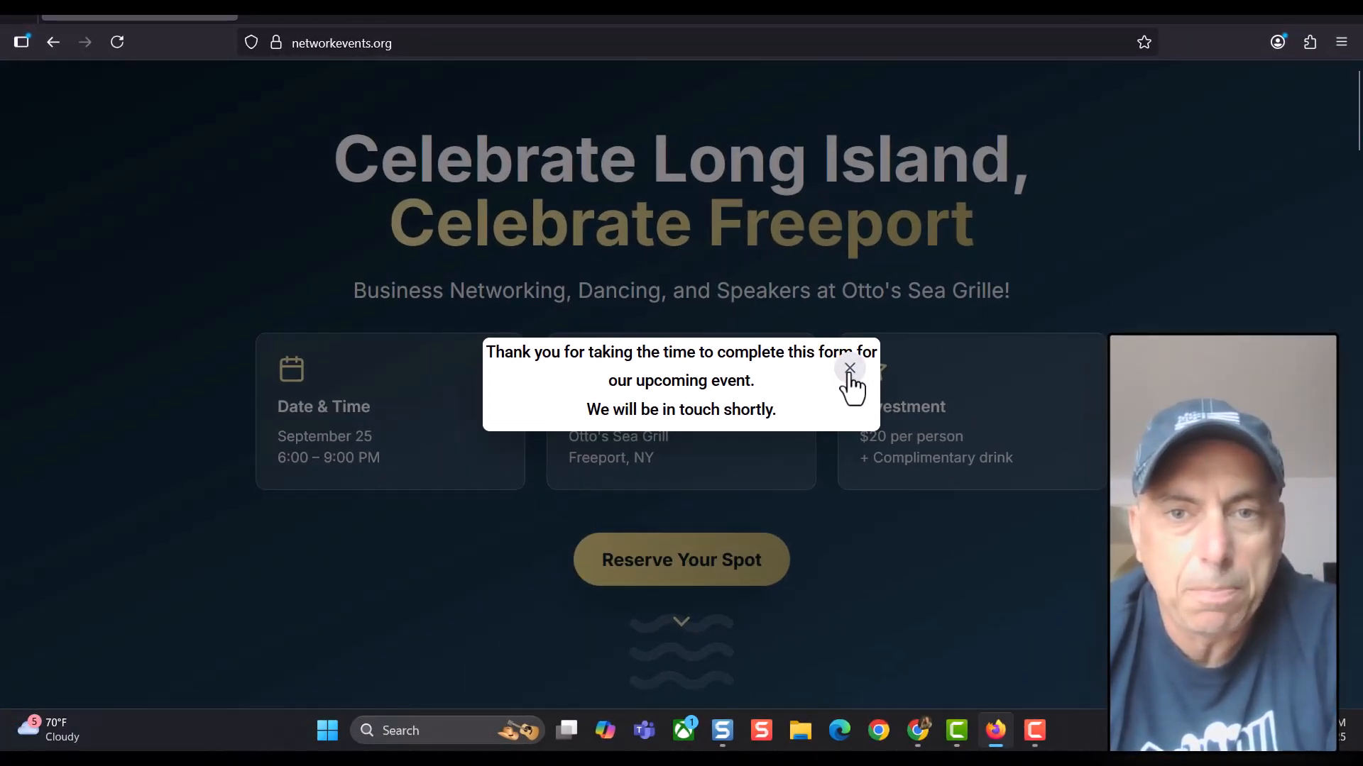
left_click(849, 368)
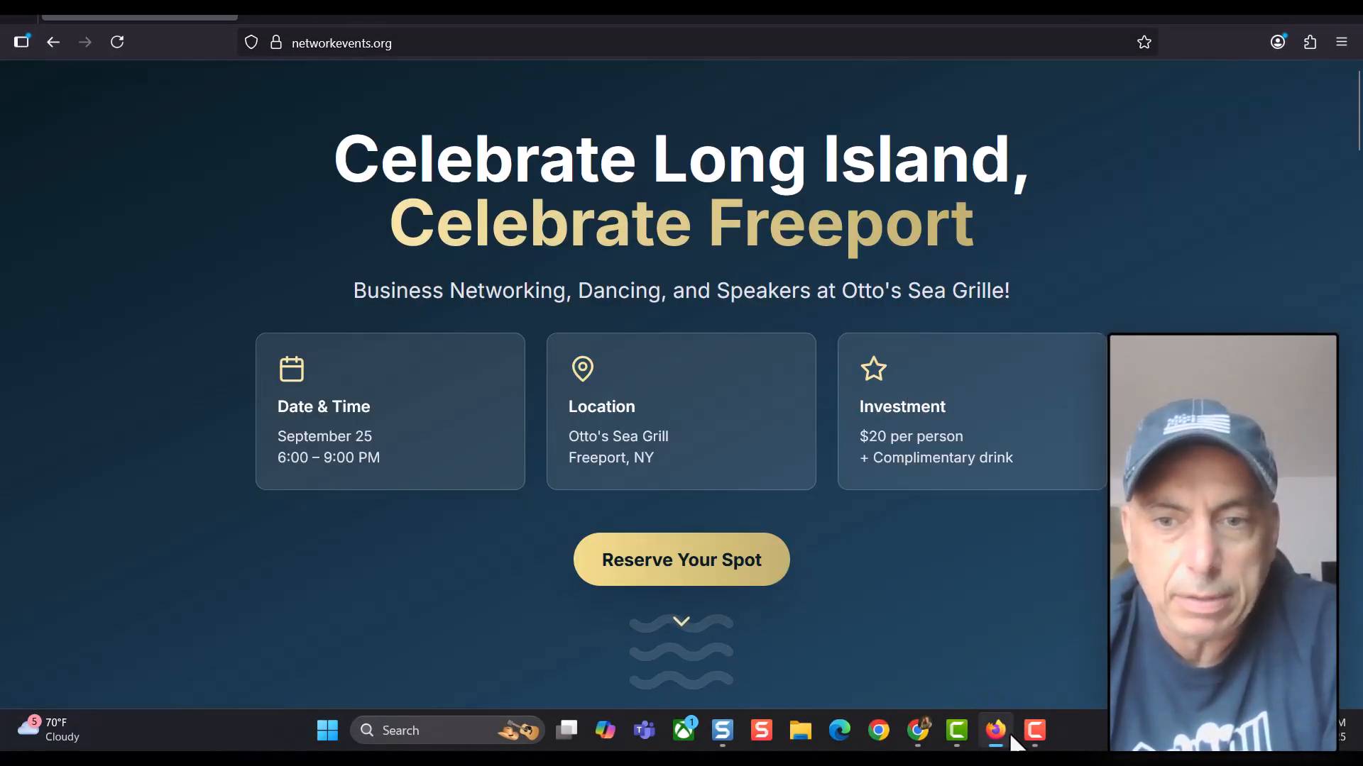
Confirm the test entry in the Event Form's Submissions after a reload, then open the Replit SofiaEmpanadasSite project
left_click(915, 729)
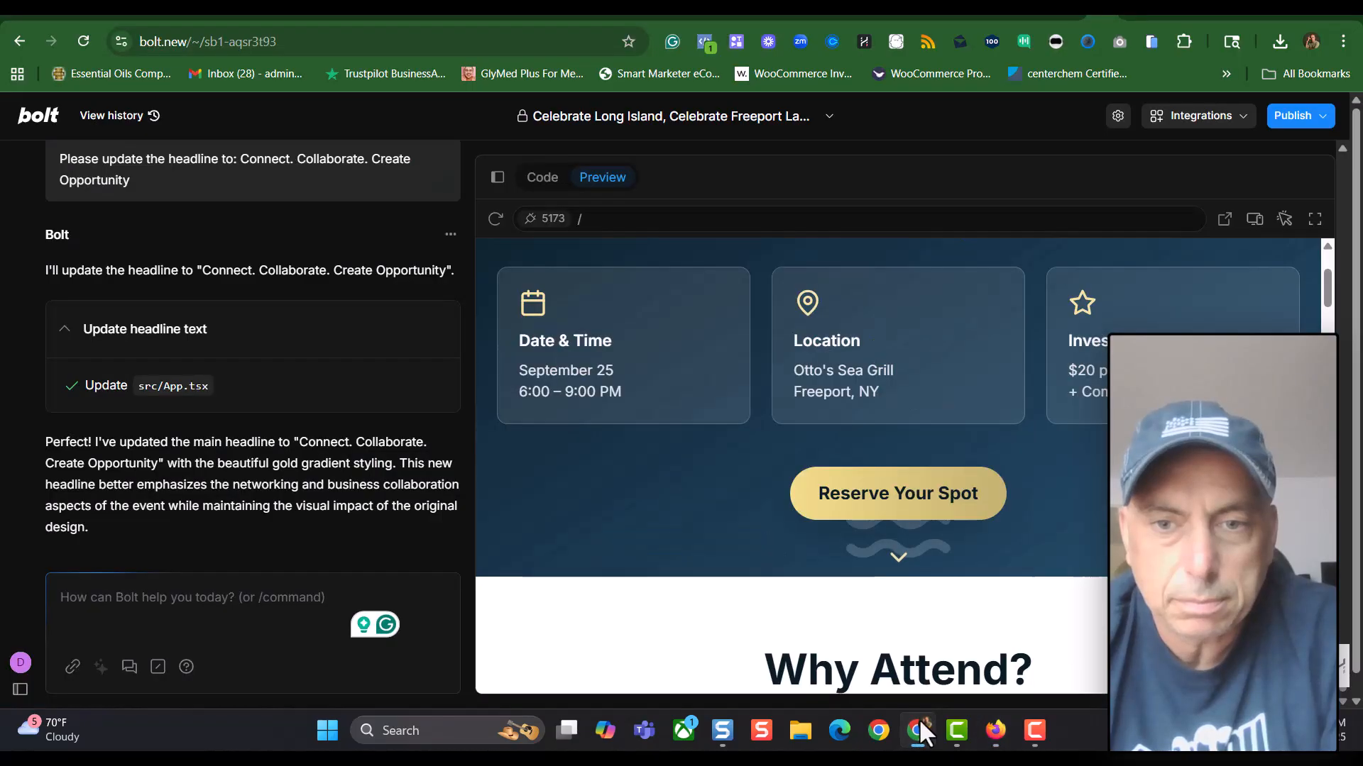
left_click(1068, 8)
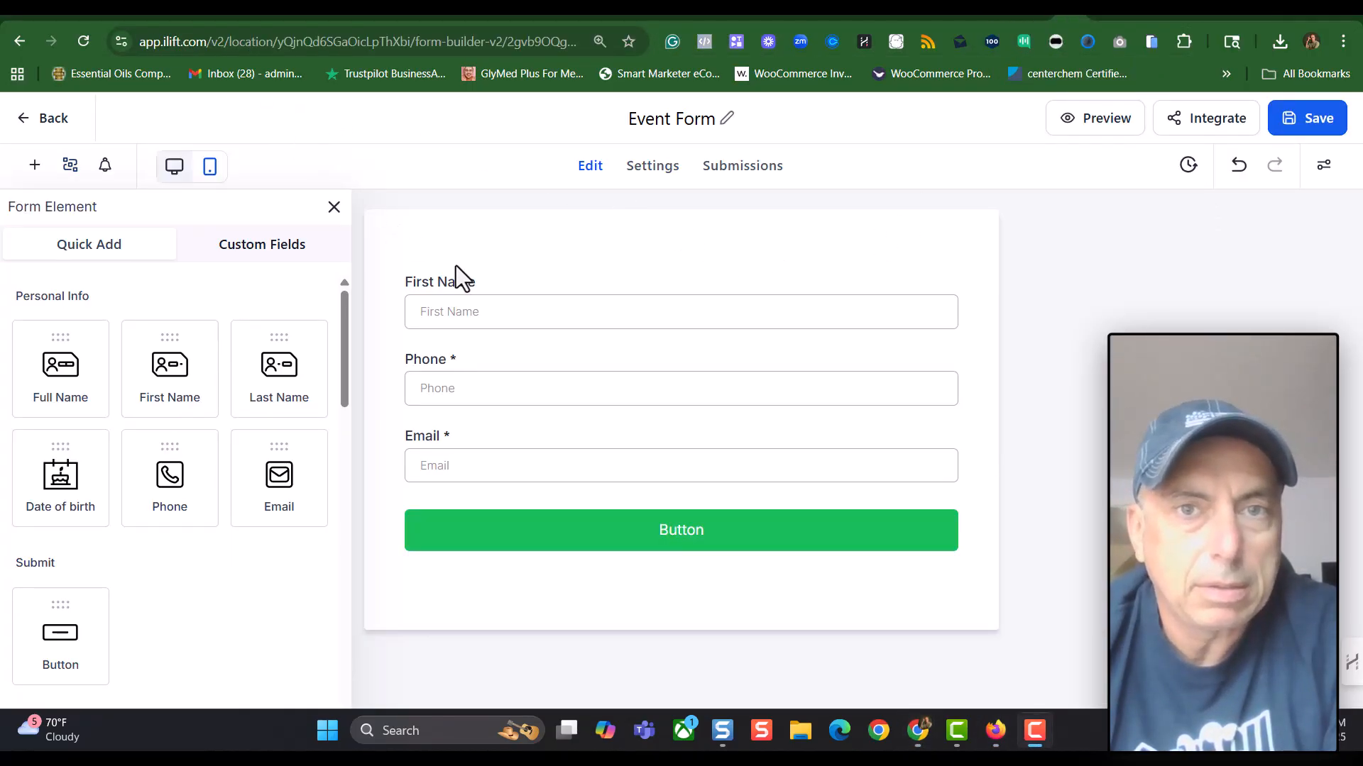
left_click(742, 170)
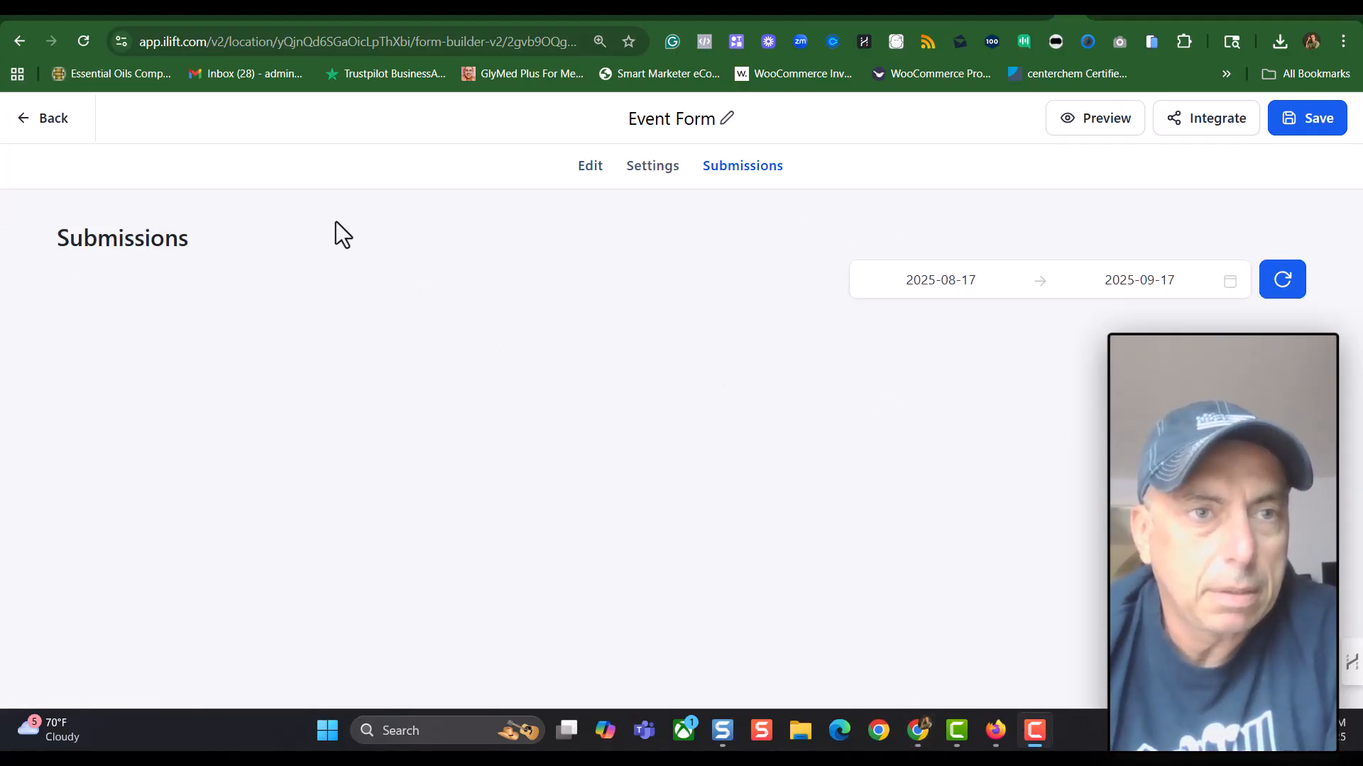
left_click(80, 44)
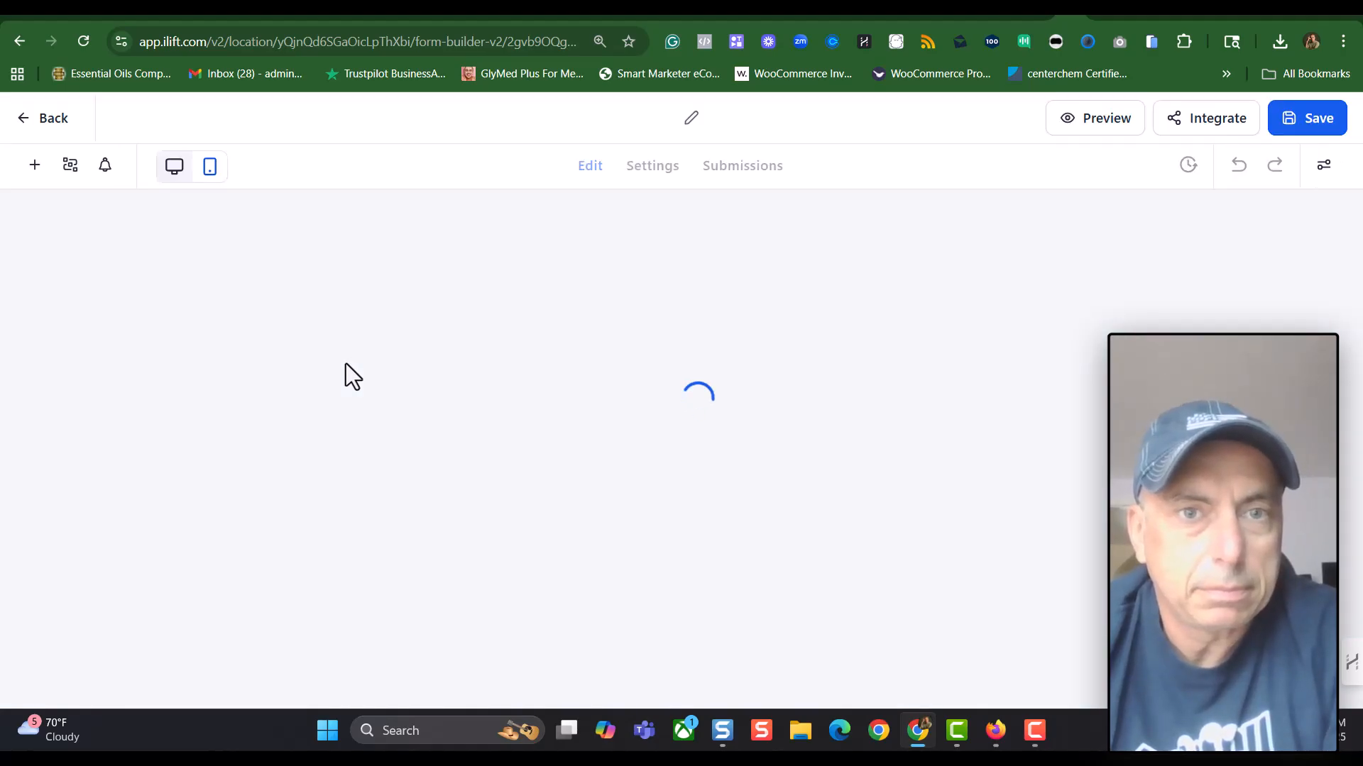
left_click(743, 169)
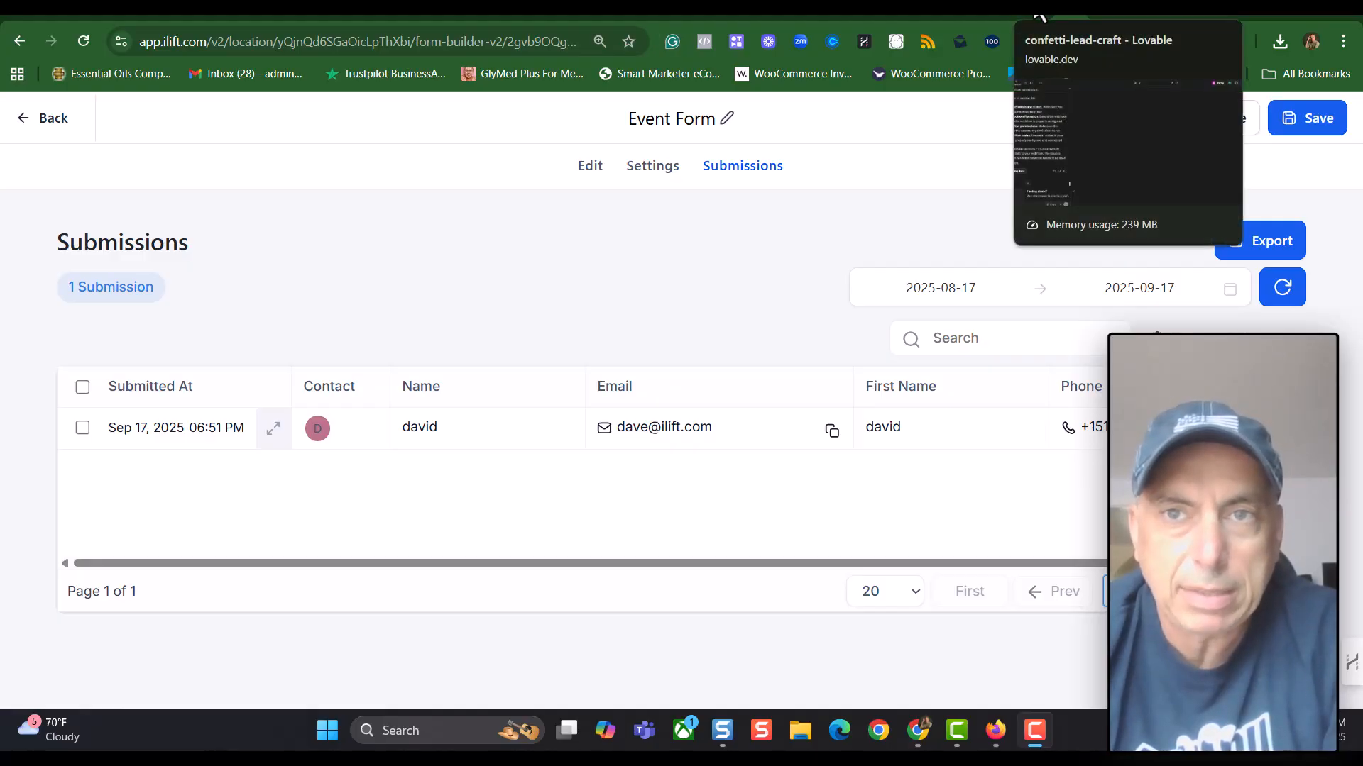
left_click(1040, 19)
left_click(1007, 17)
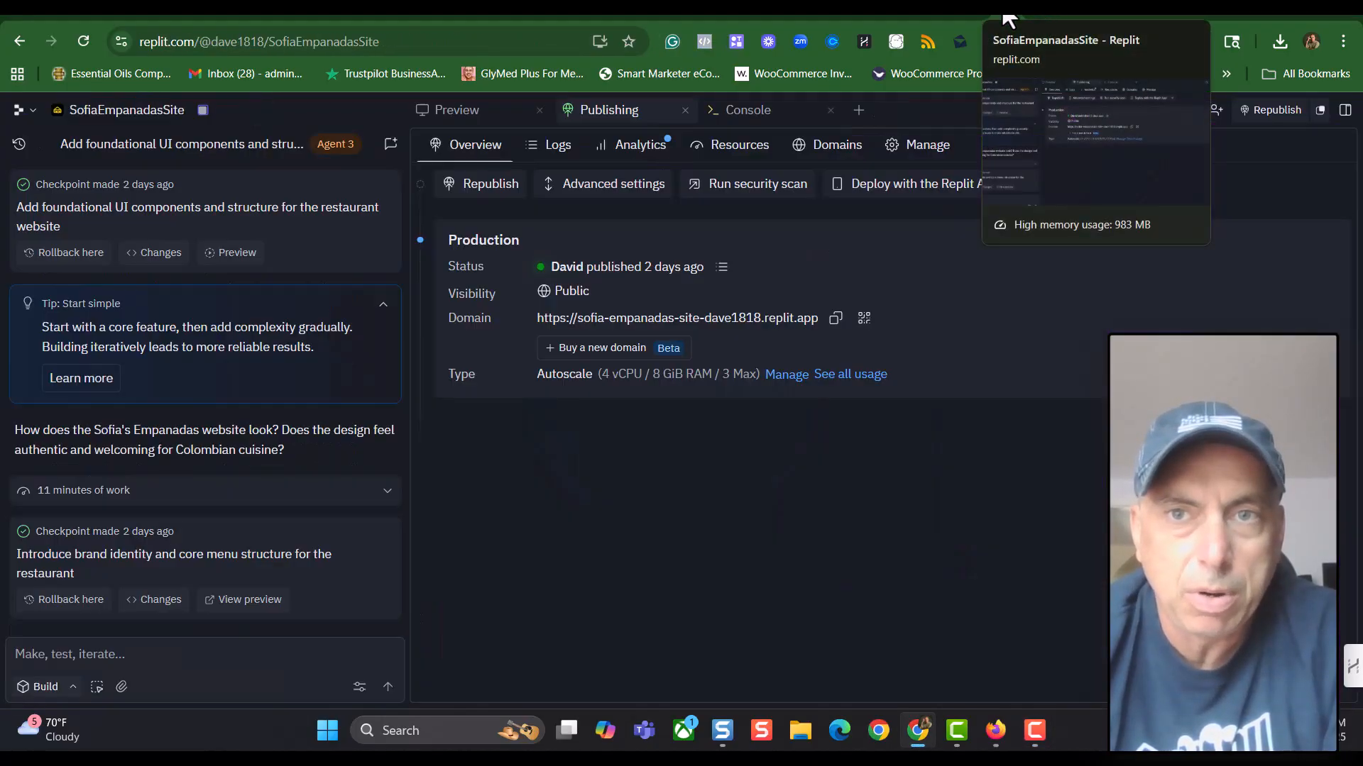
View the Bolt landing page preview, then open iLift's Forms list with the Event Form
left_click(1104, 16)
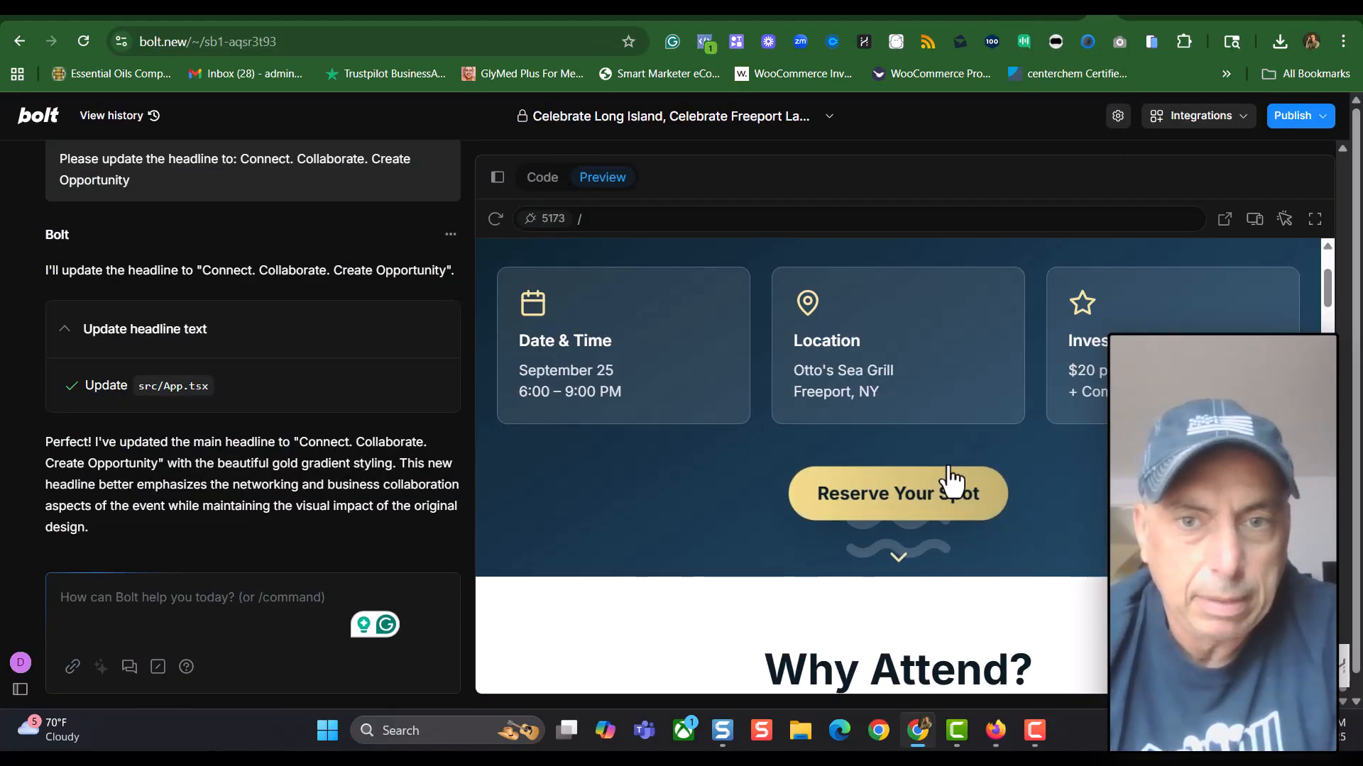
left_click(1071, 15)
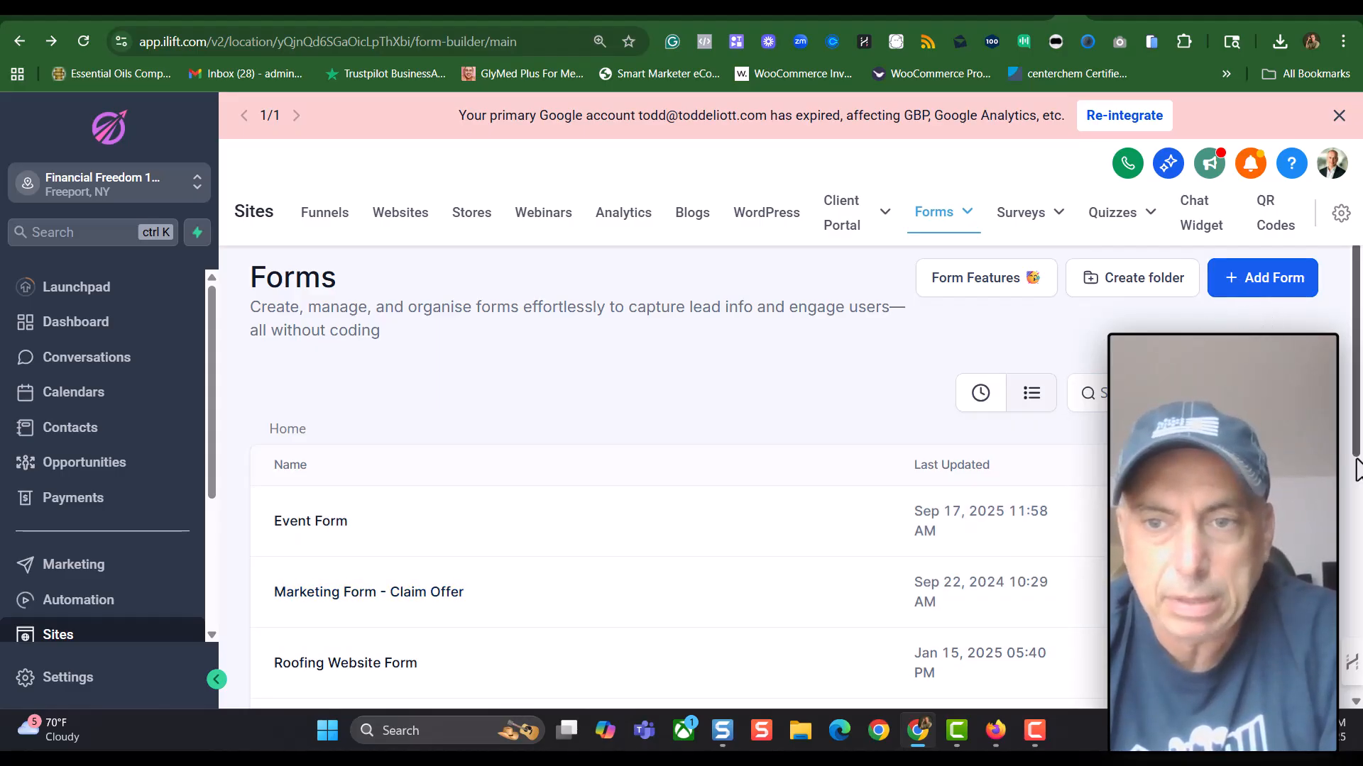
Copy the Event Form's Popup-layout embed code from Integrate, then return to Bolt
left_click(310, 526)
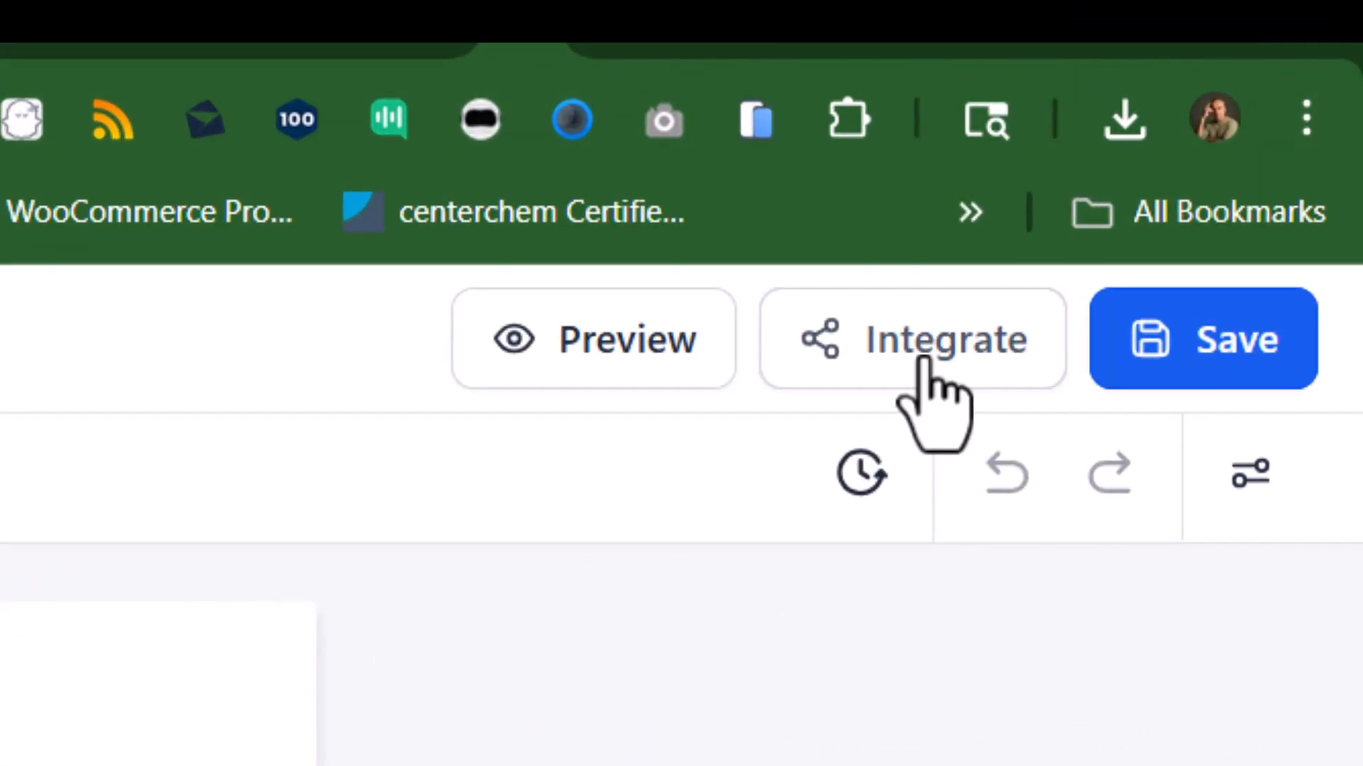
left_click(923, 358)
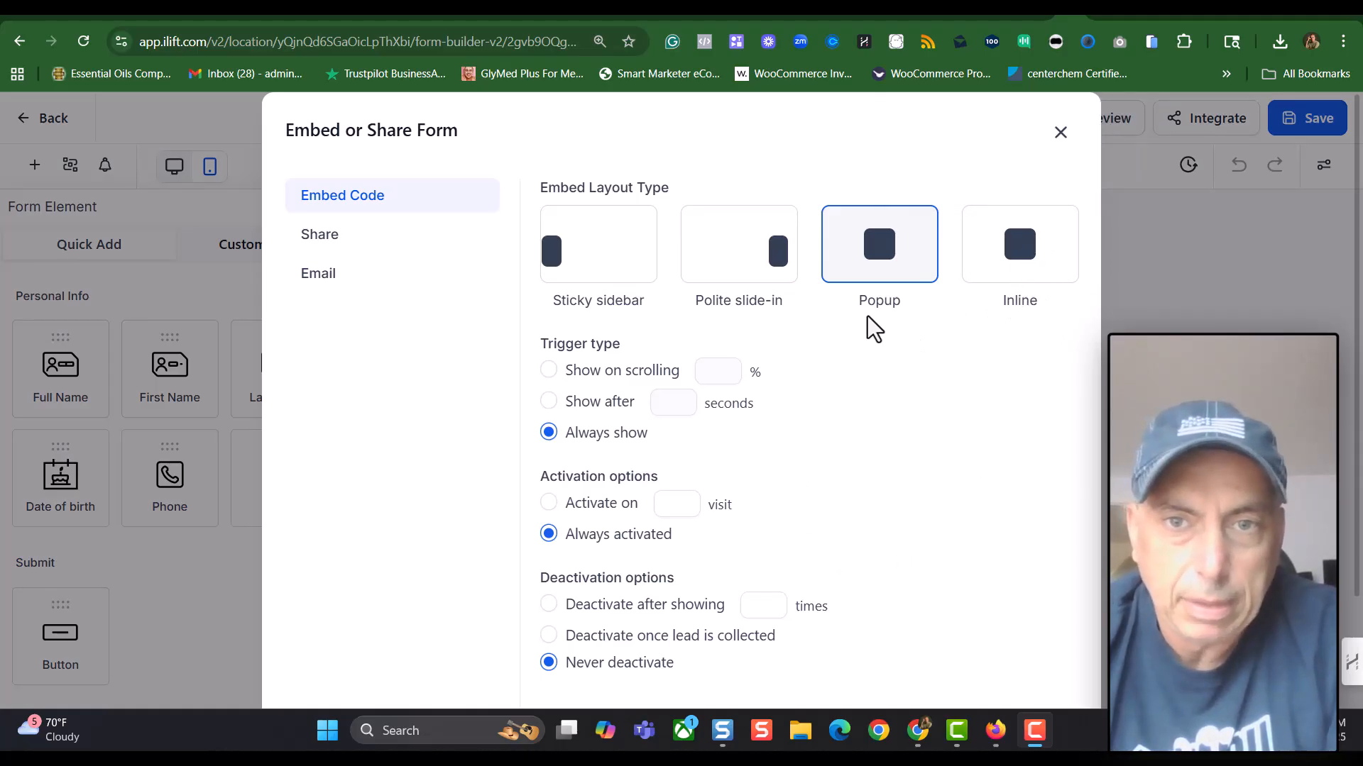
mouse_move(869, 276)
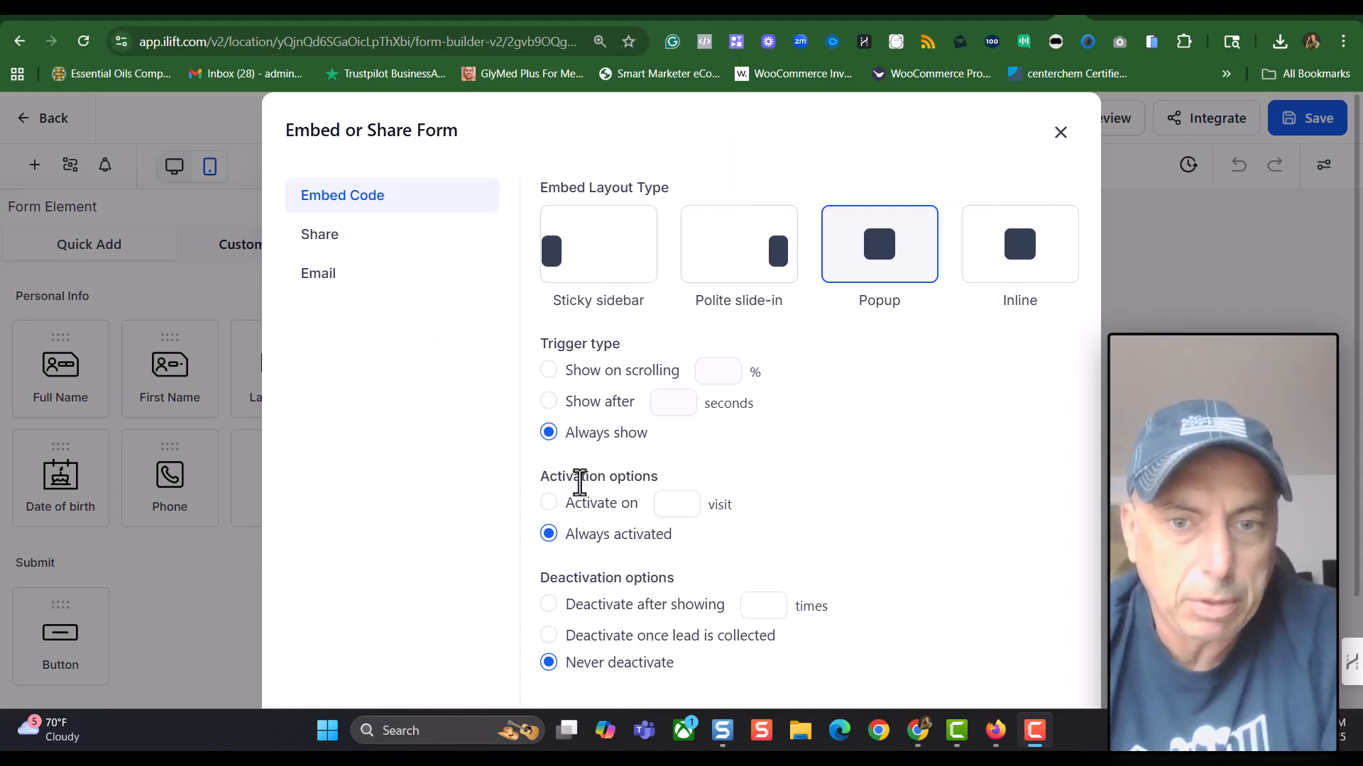
scroll(876, 547, "down", 2)
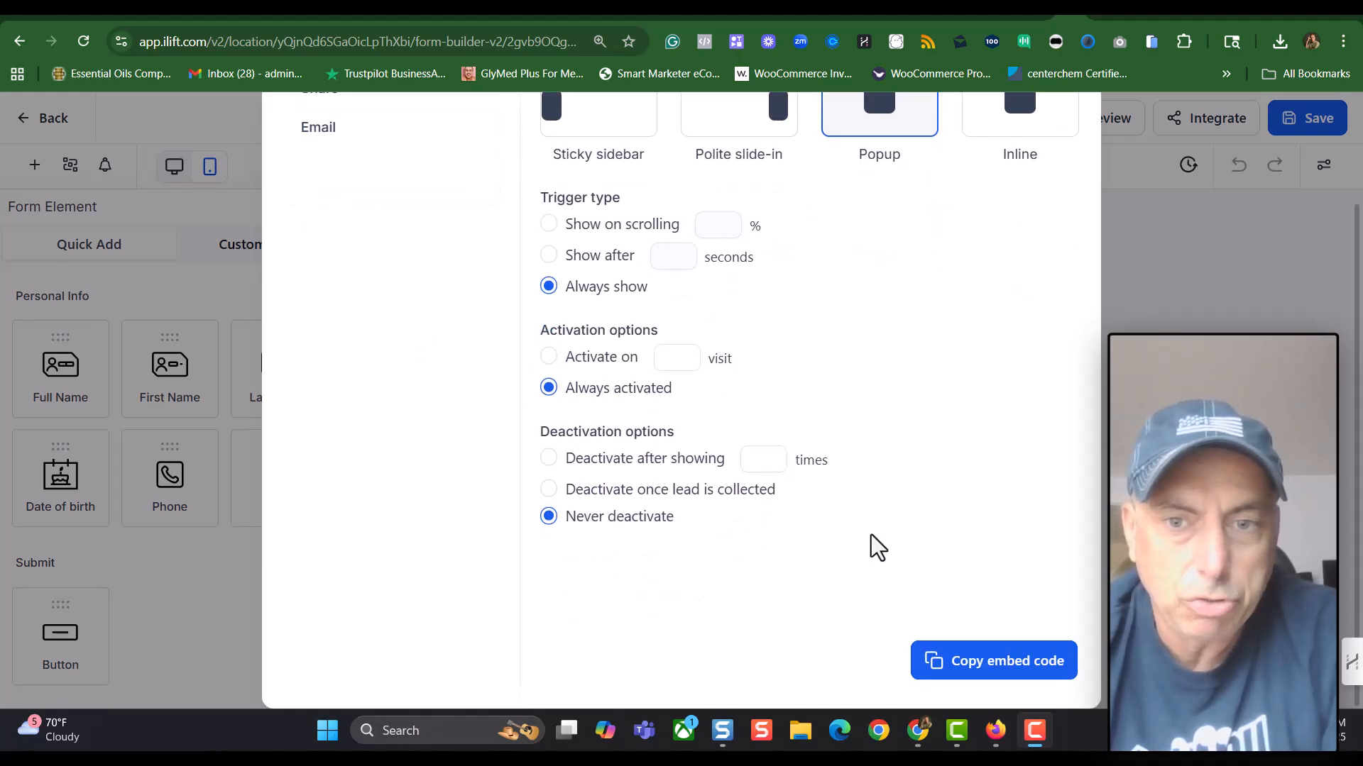
left_click(994, 664)
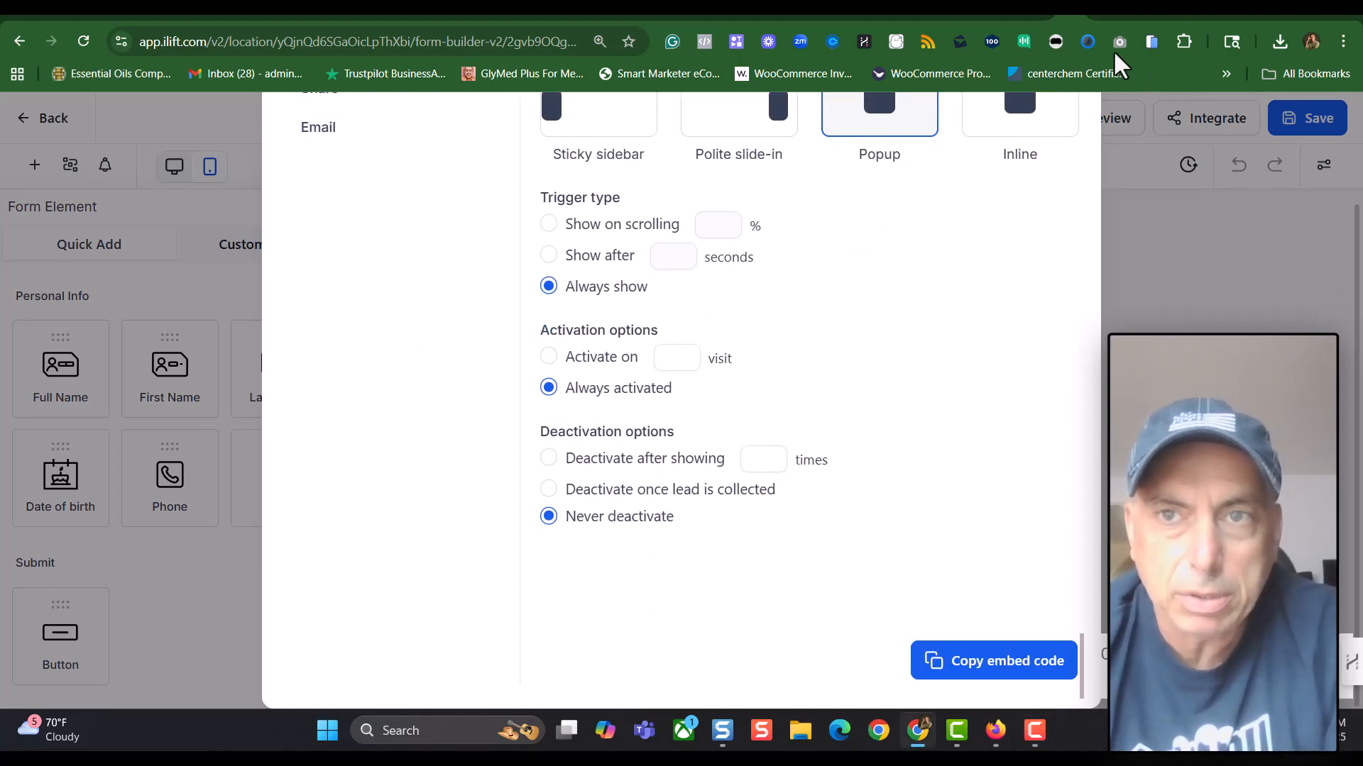
left_click(1118, 8)
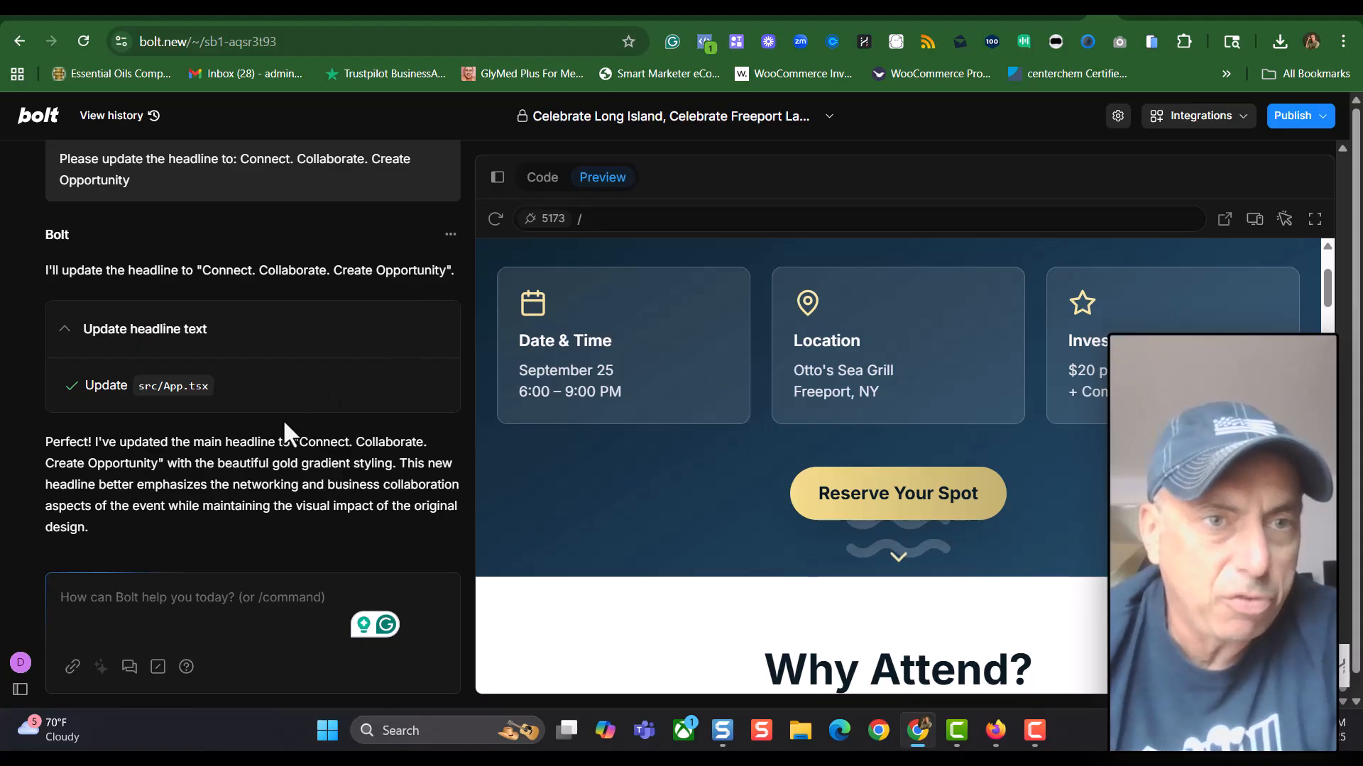
scroll(282, 419, "up", 3)
scroll(295, 419, "down", 1)
scroll(304, 433, "up", 3)
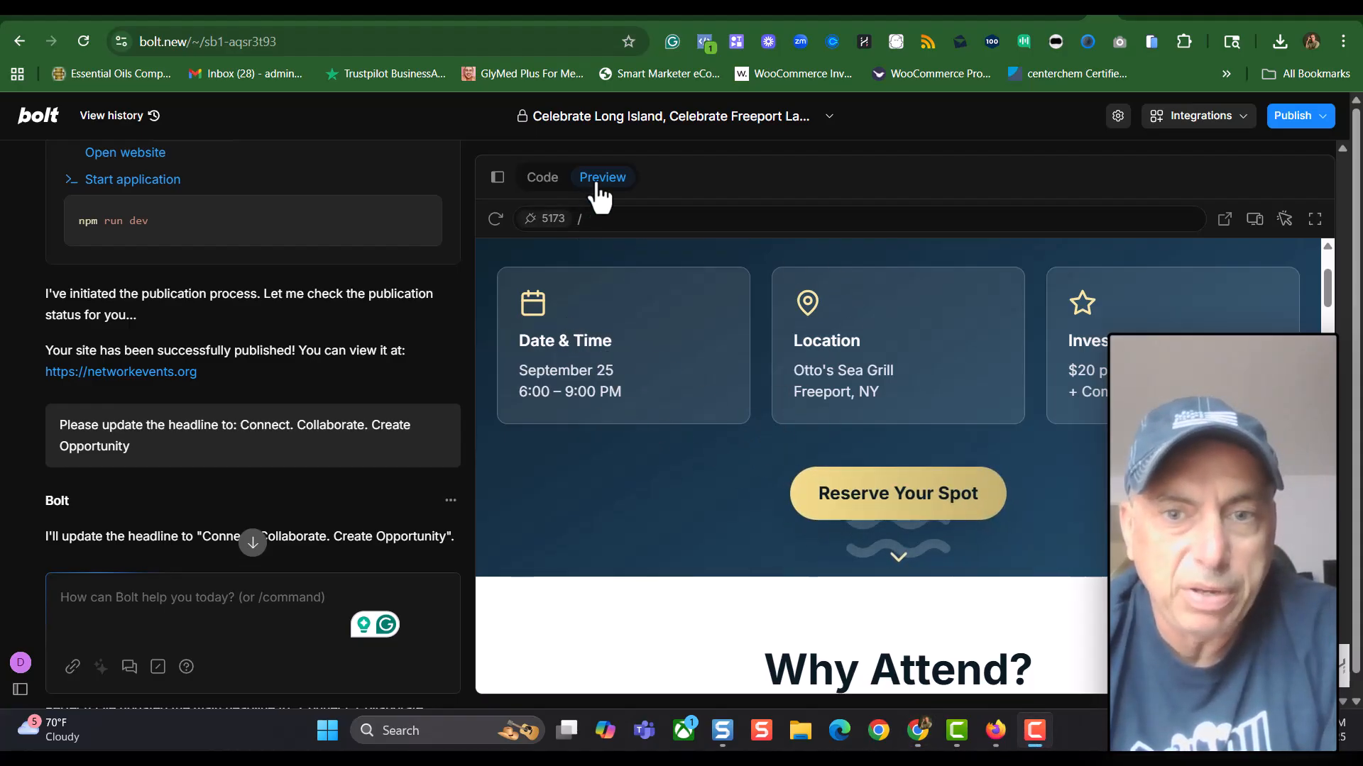
left_click(896, 496)
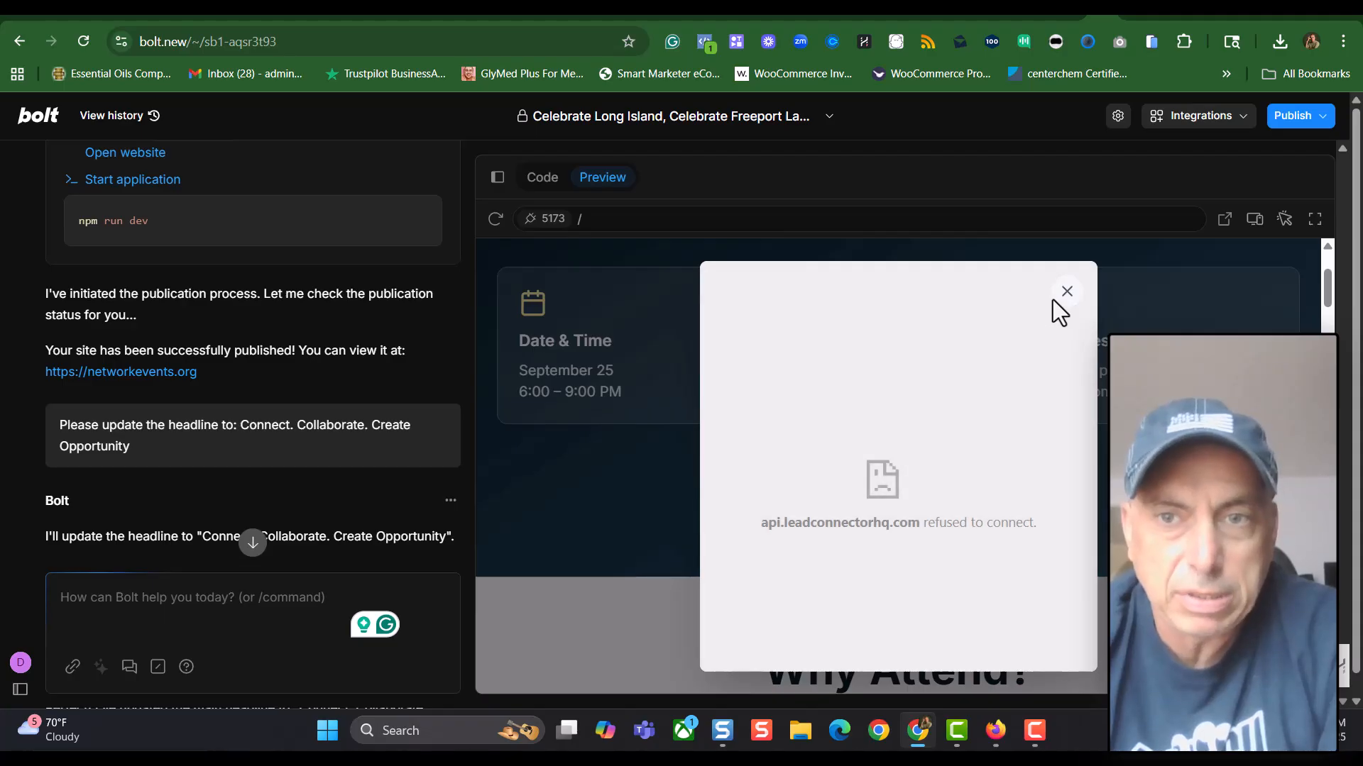
left_click(1066, 292)
left_click(1292, 117)
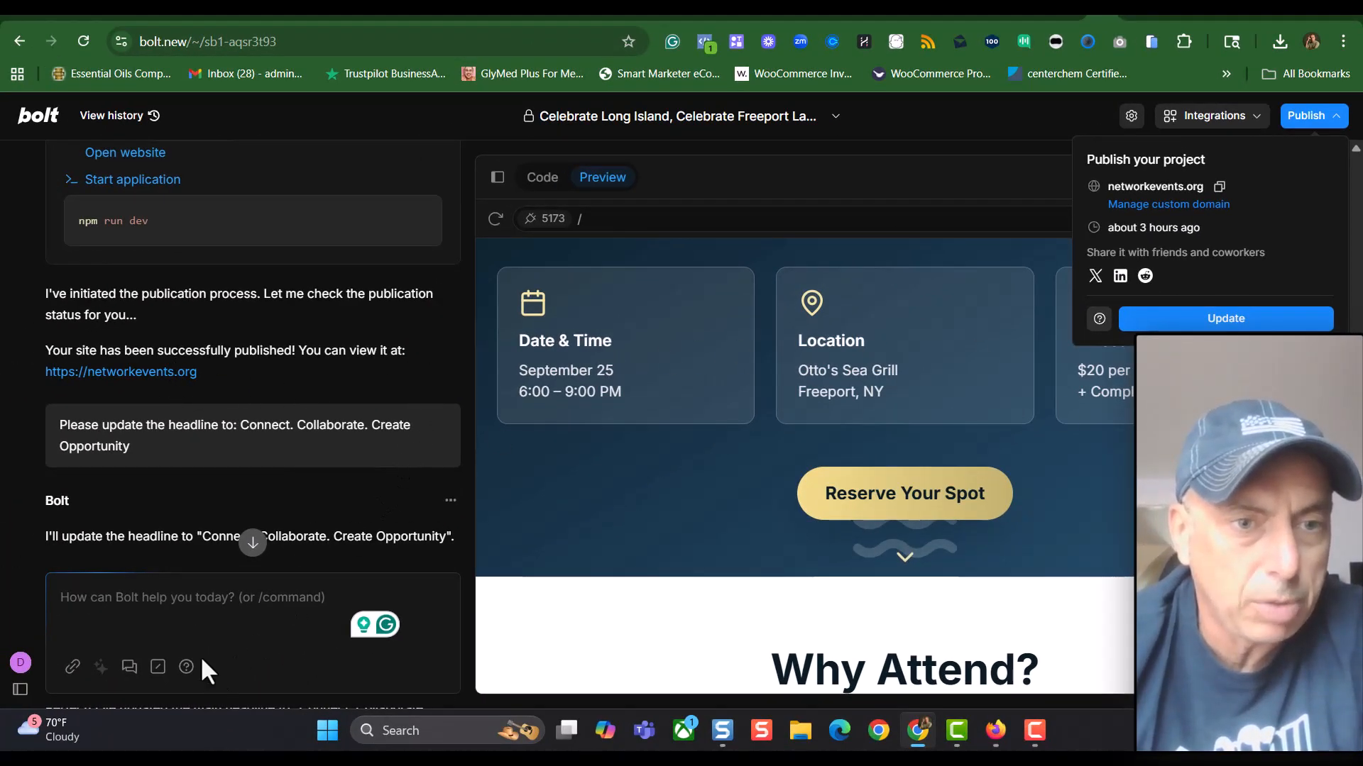
left_click(243, 619)
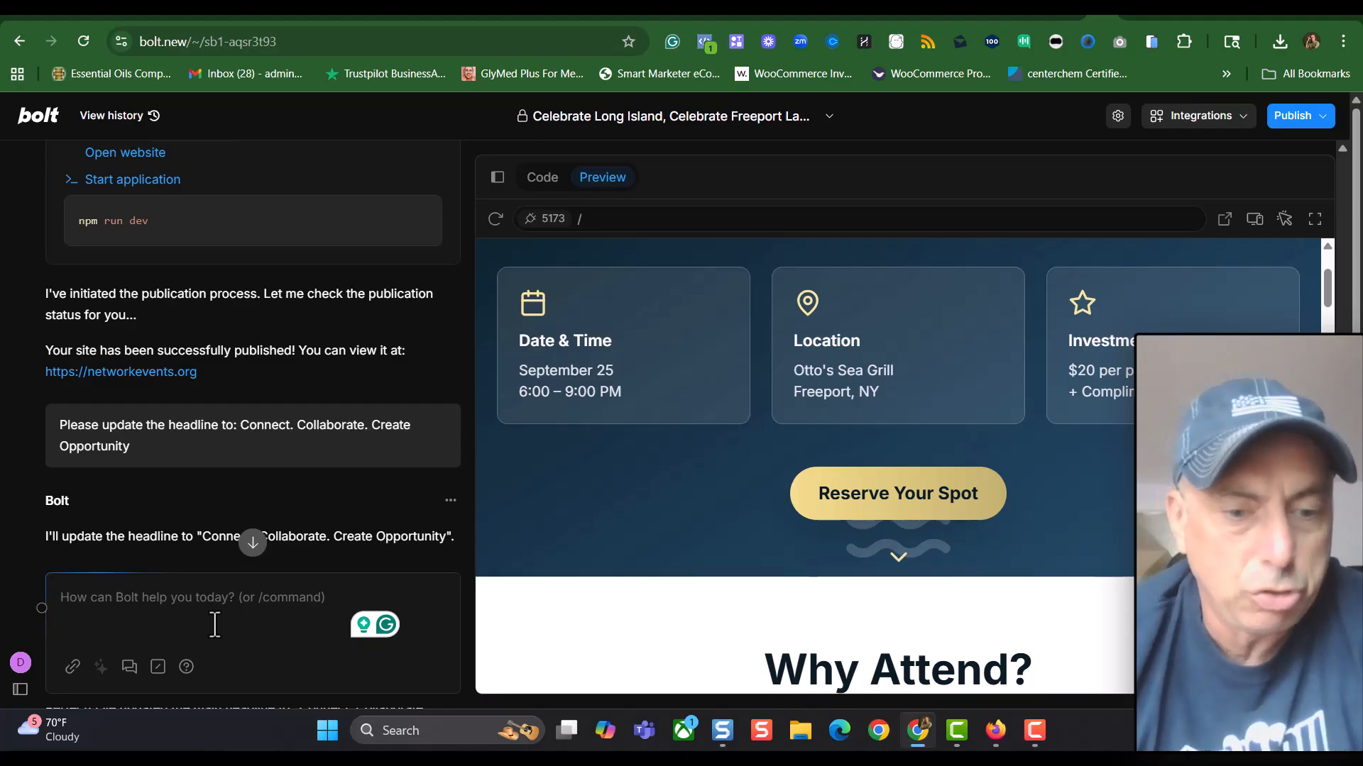
Paste the iframe and form_embed.js embed code into Bolt's chat box, then review the preview
key("ctrl+v")
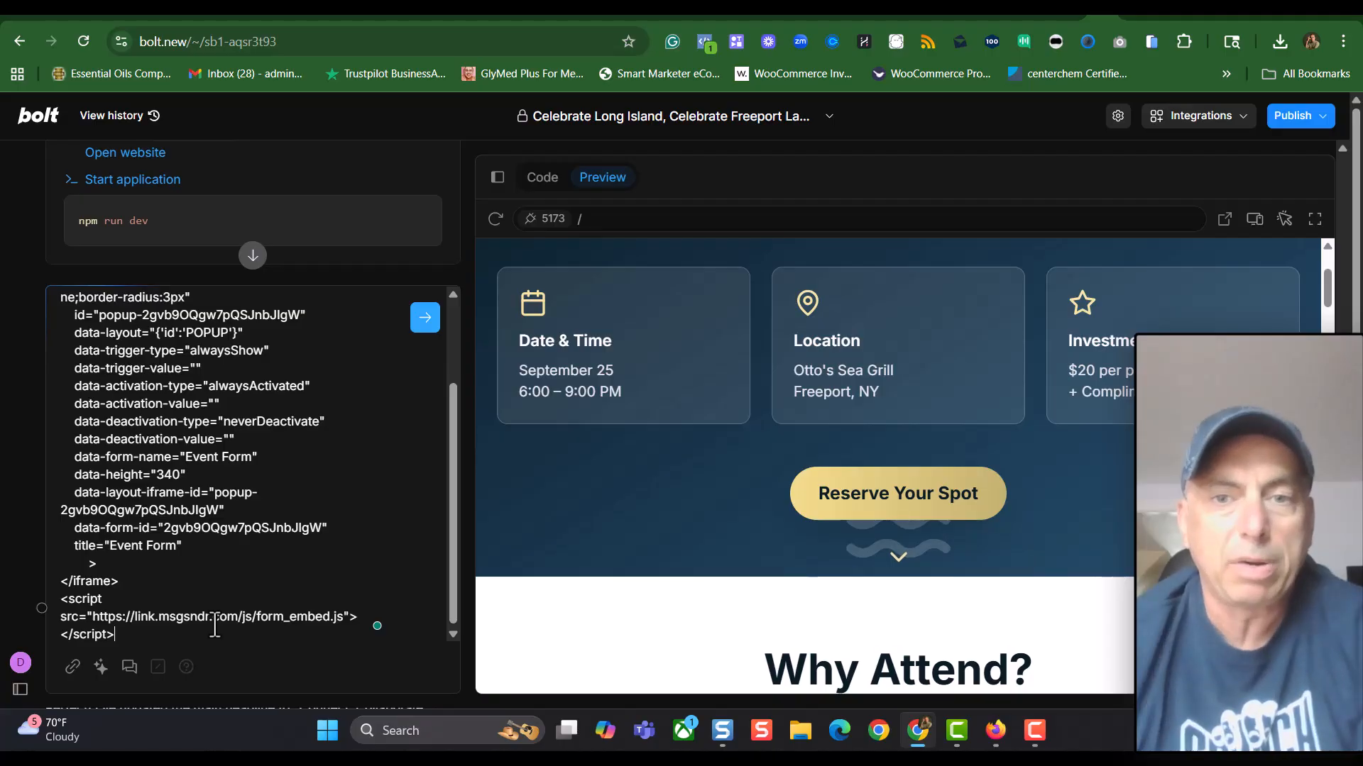
scroll(780, 527, "down", 3)
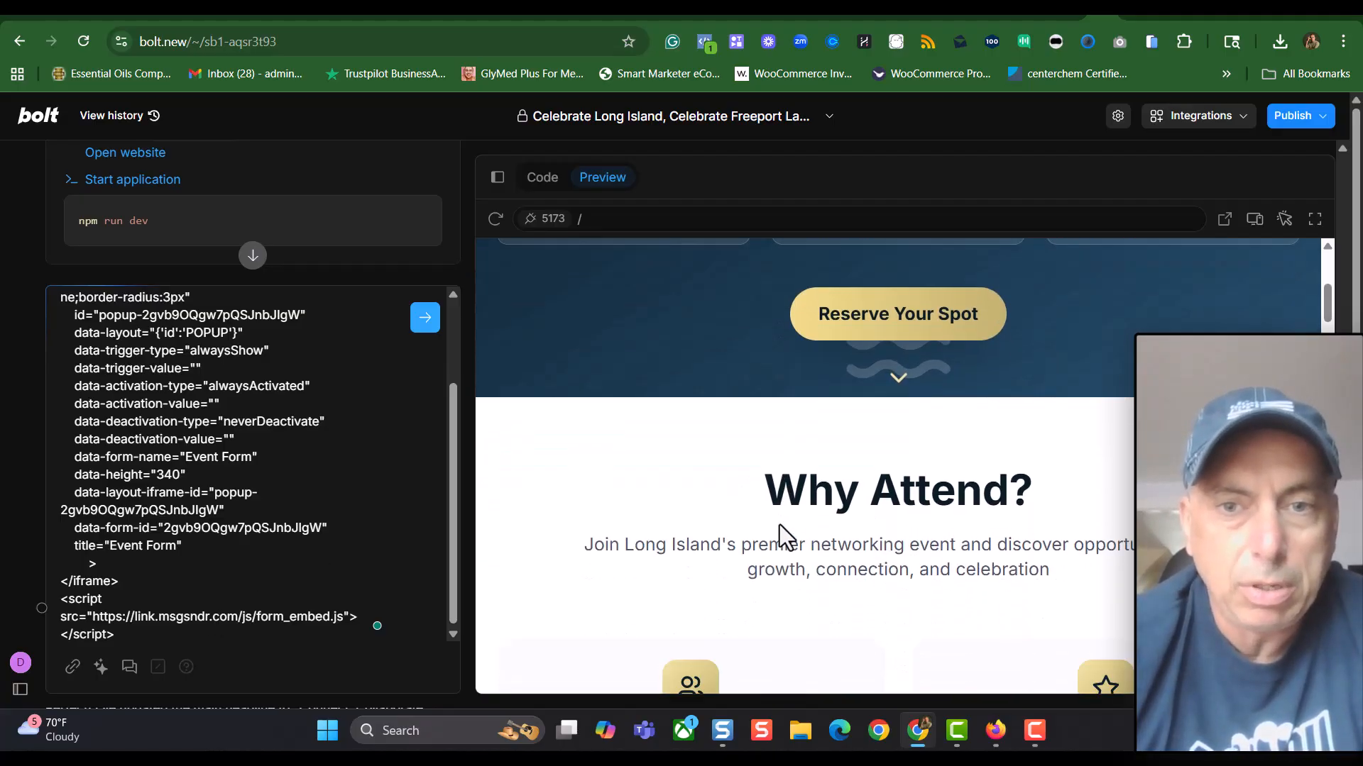
scroll(779, 525, "down", 6)
scroll(841, 526, "up", 4)
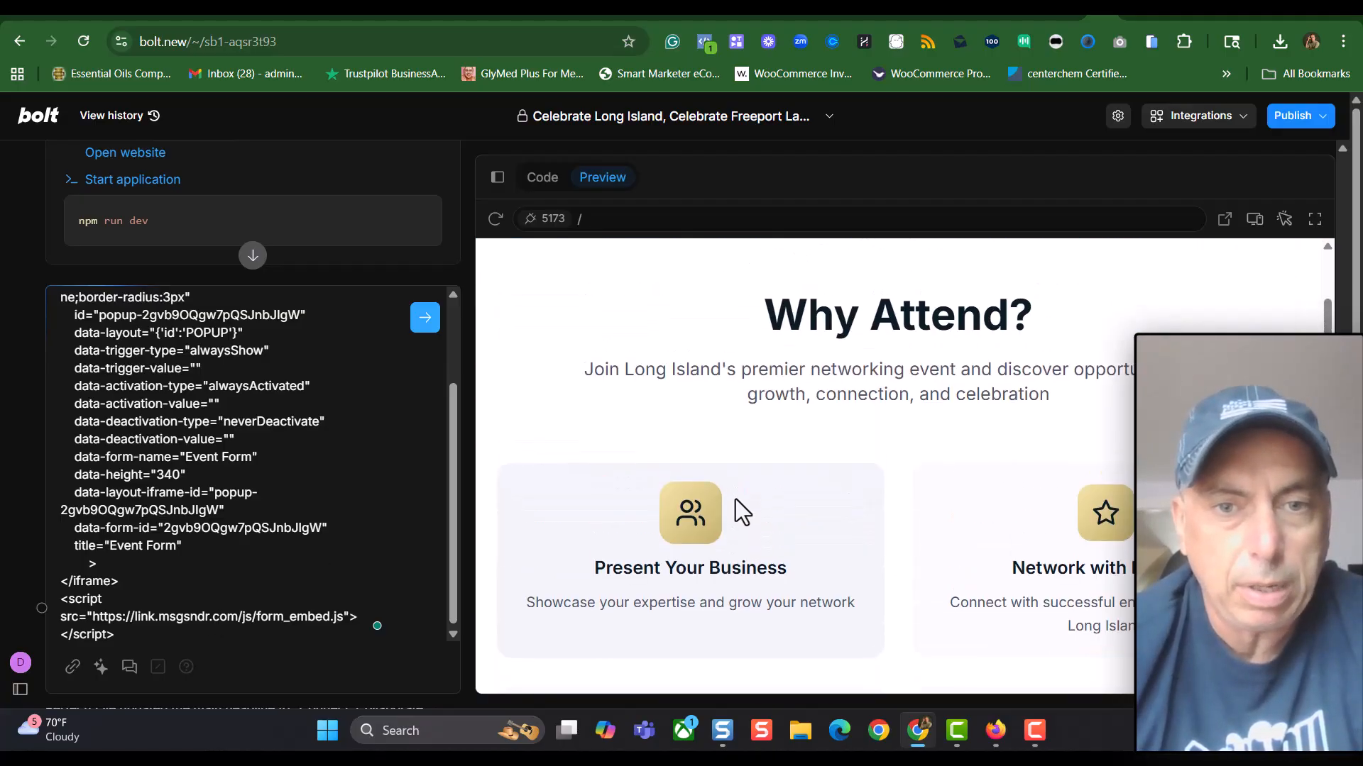
scroll(1093, 556, "down", 6)
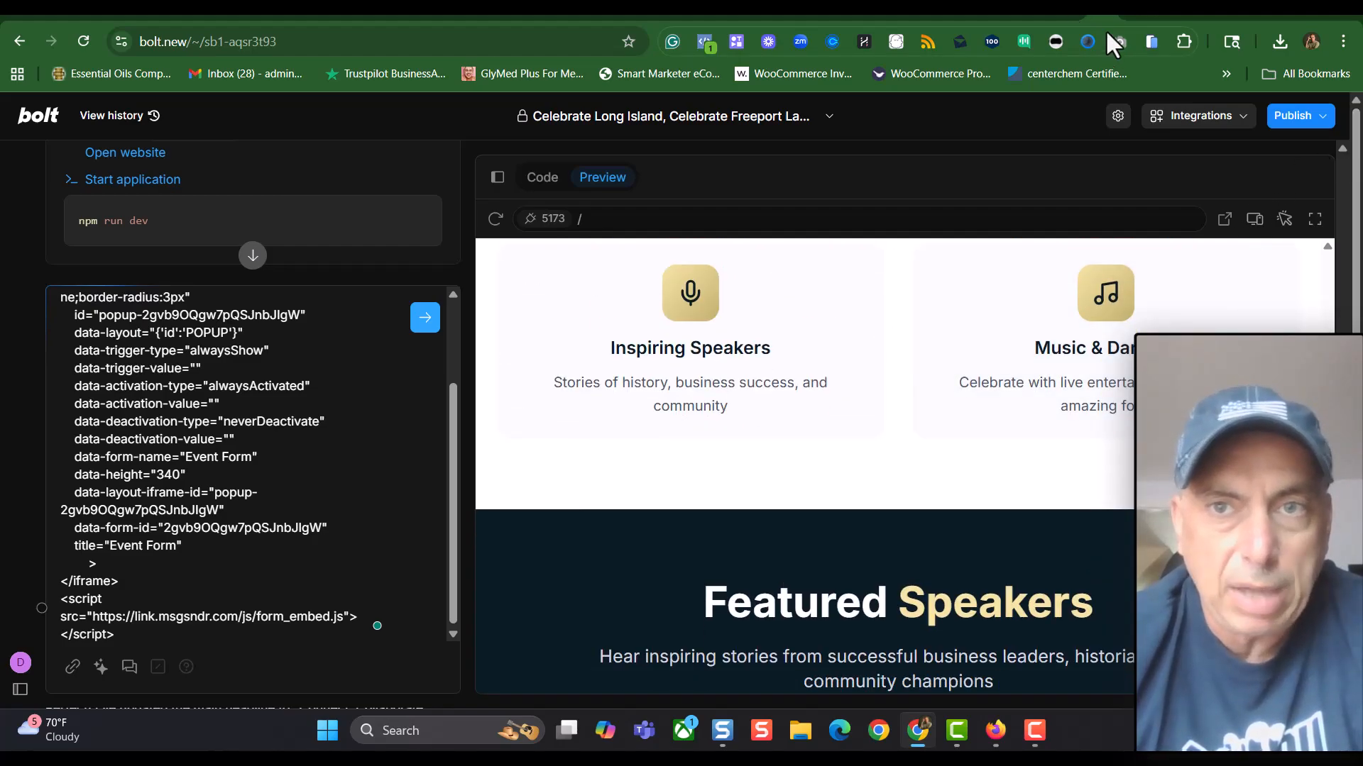
Review n8n's 'My workflow 9' Webhook, Edit Fields and AI Agent chain, closing the HighLevel panel
left_click(981, 19)
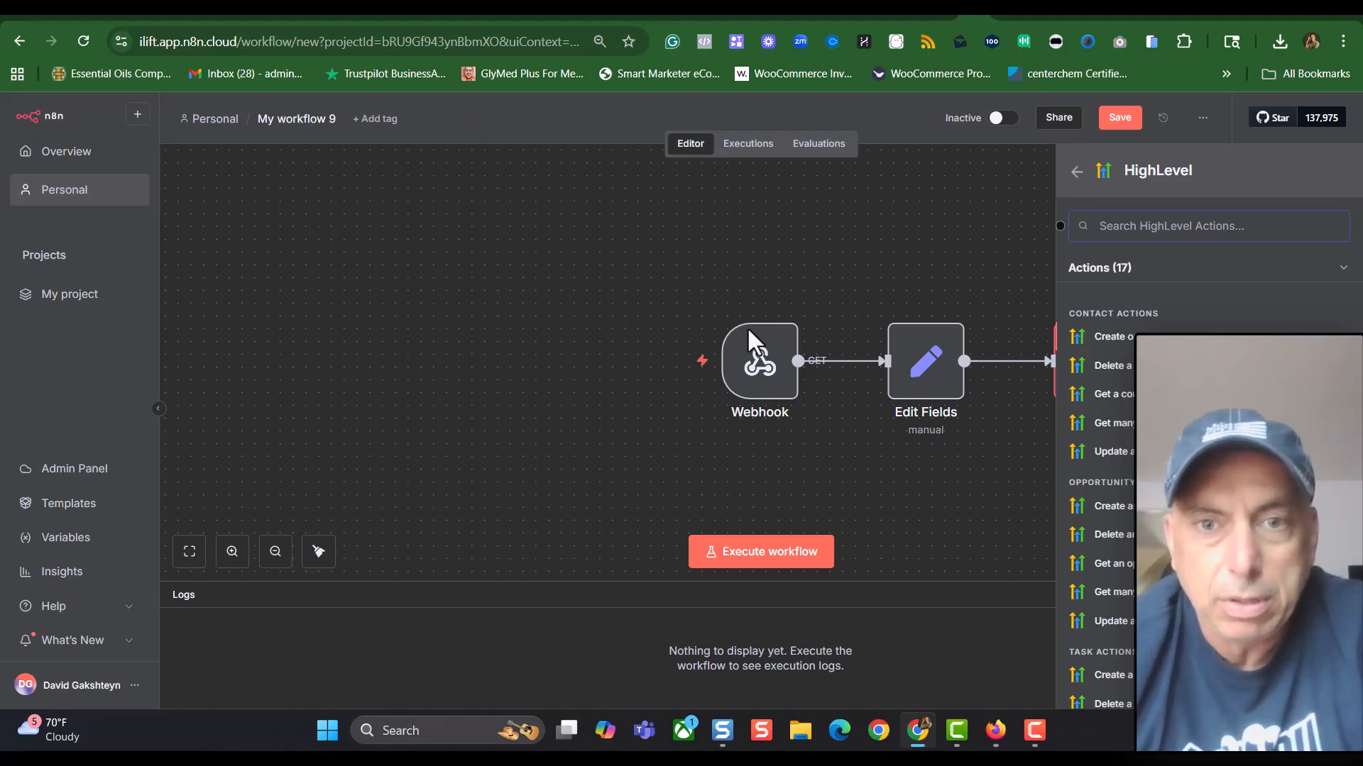
mouse_move(753, 411)
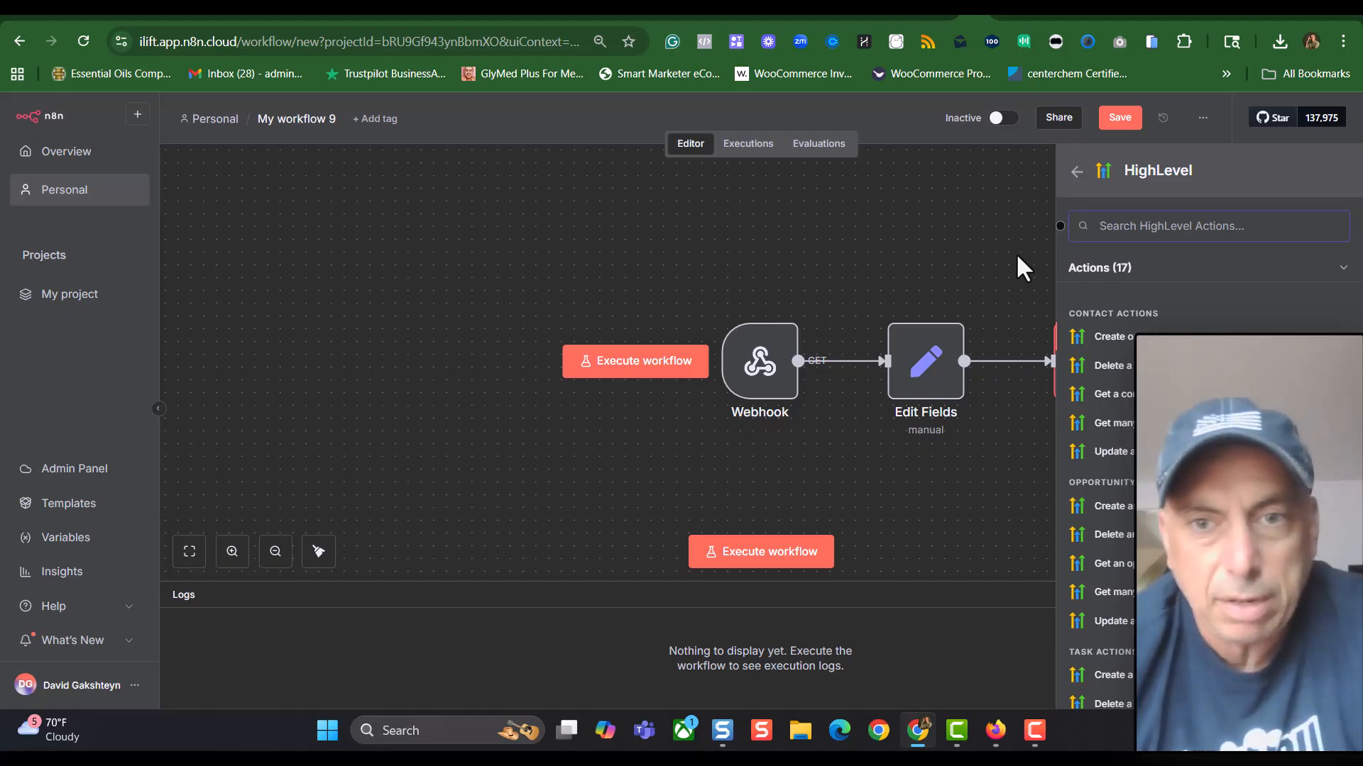
left_click(940, 390)
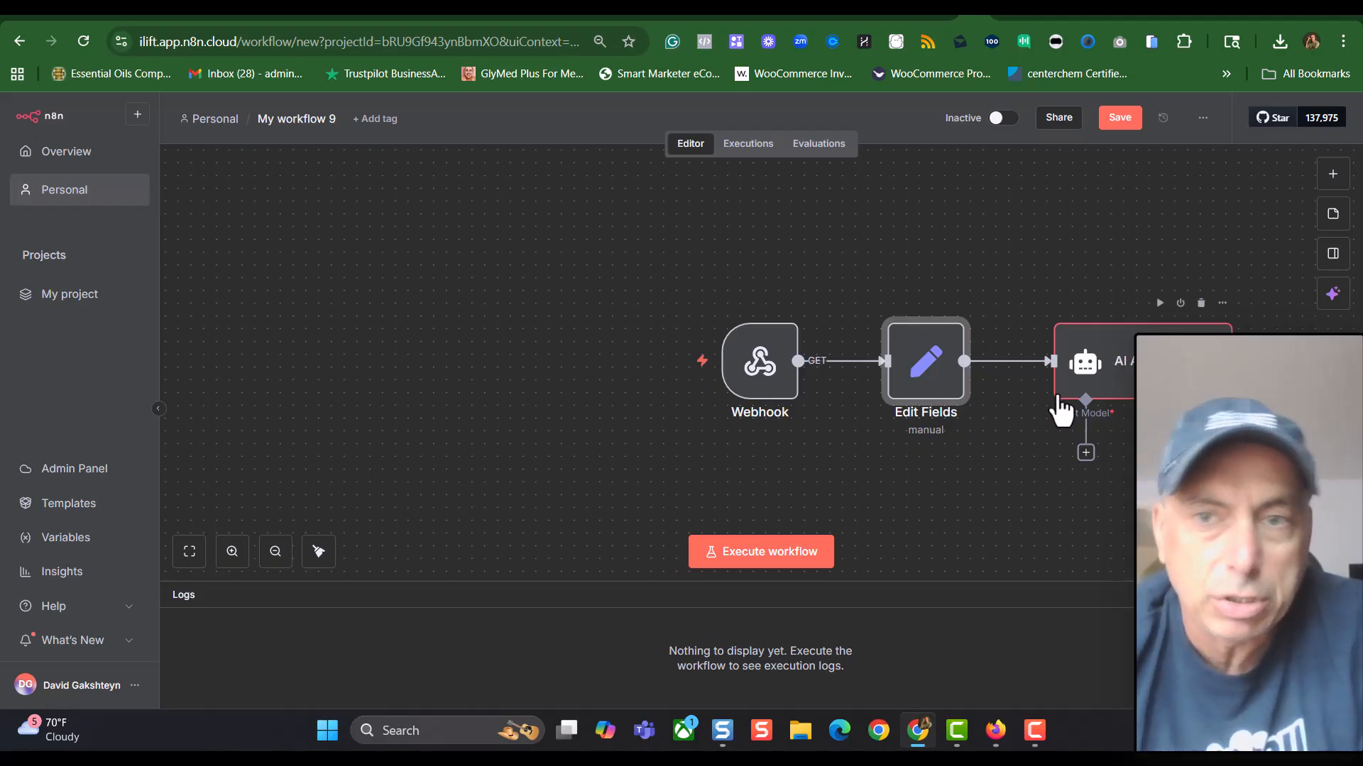
mouse_move(618, 390)
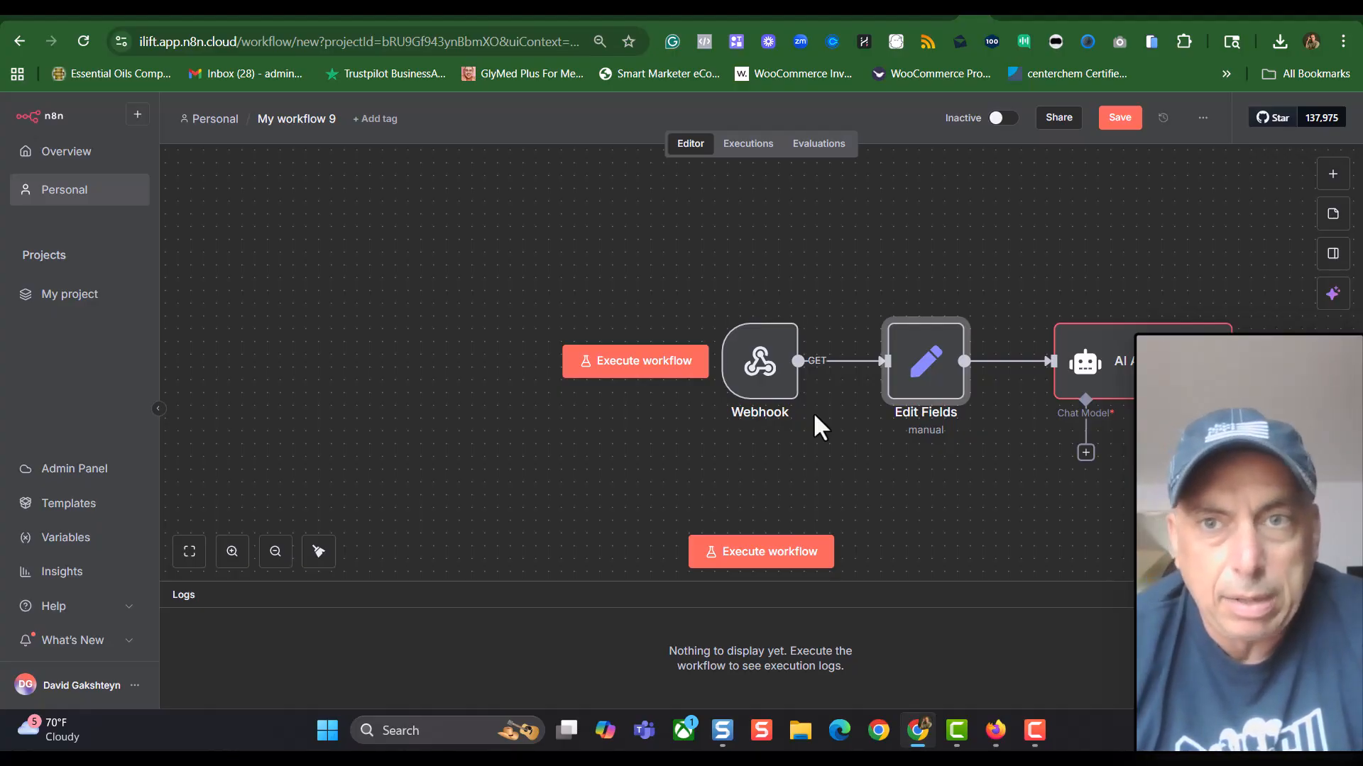
Return to the Bolt project with the embed code waiting in the chat box
left_click(1100, 17)
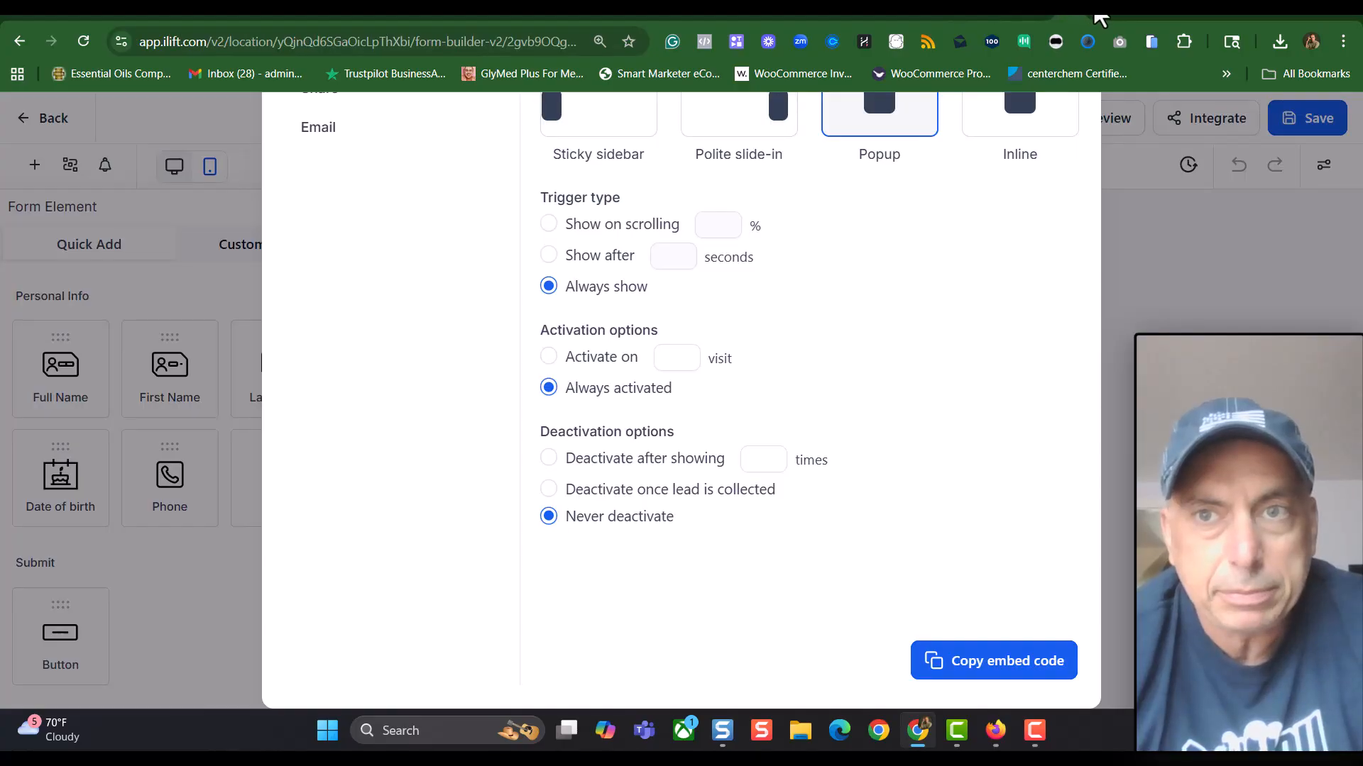
left_click(1097, 9)
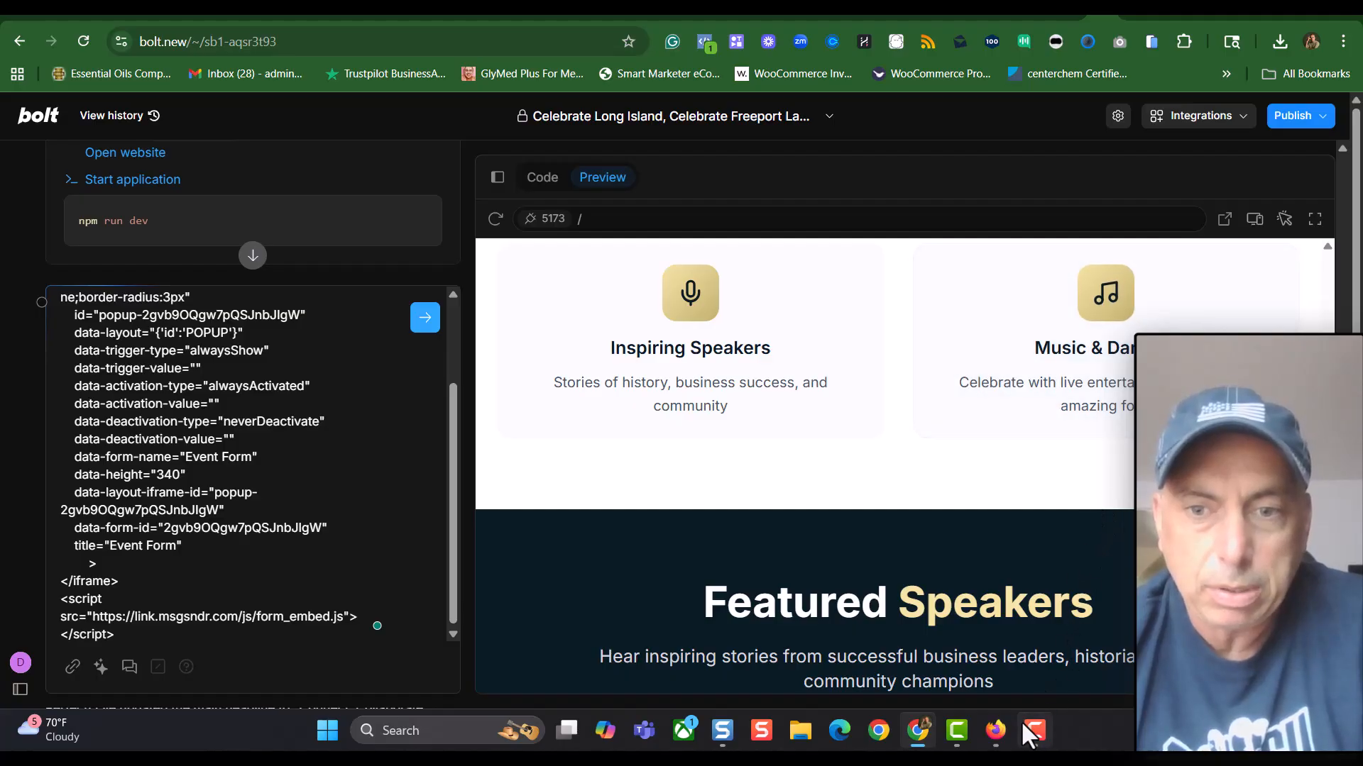
Bring up networkevents.org in Firefox and scroll down to the Why Attend? section
left_click(996, 731)
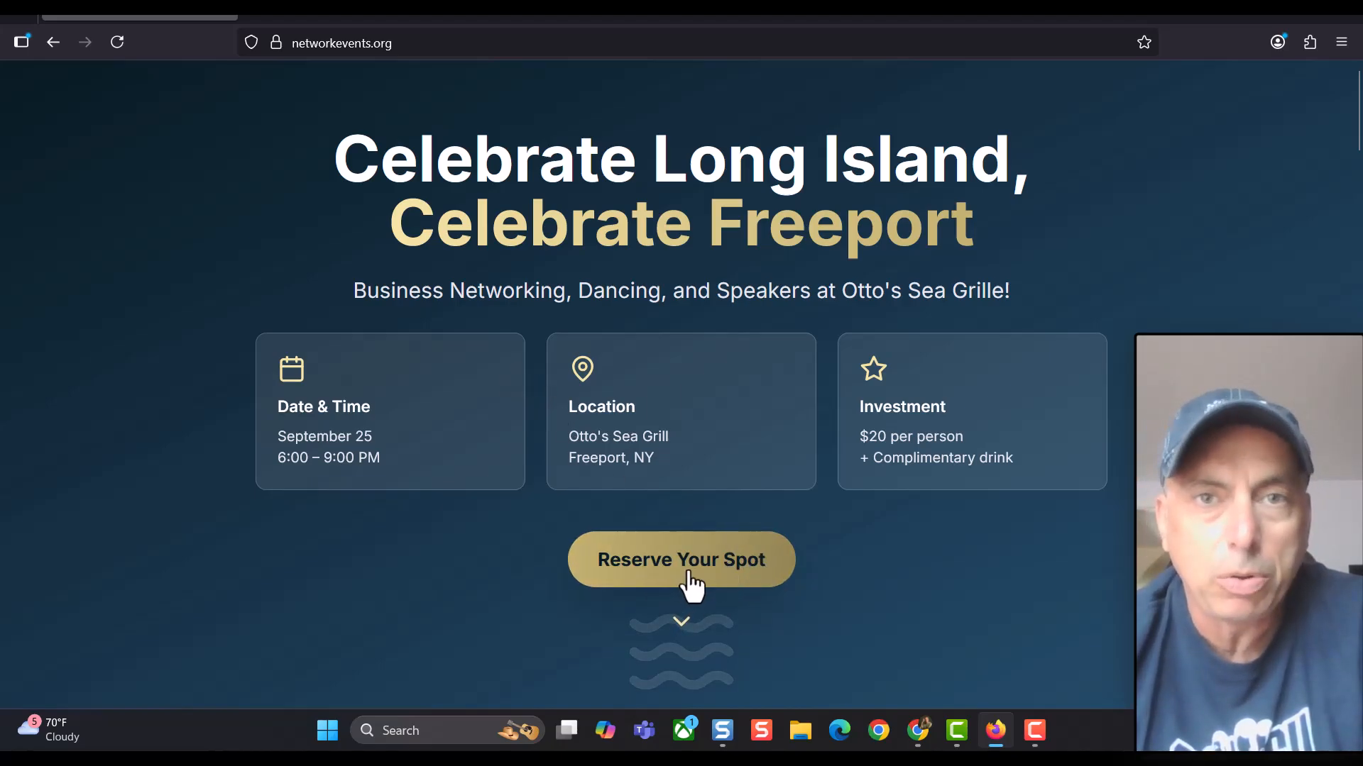
scroll(801, 572, "down", 3)
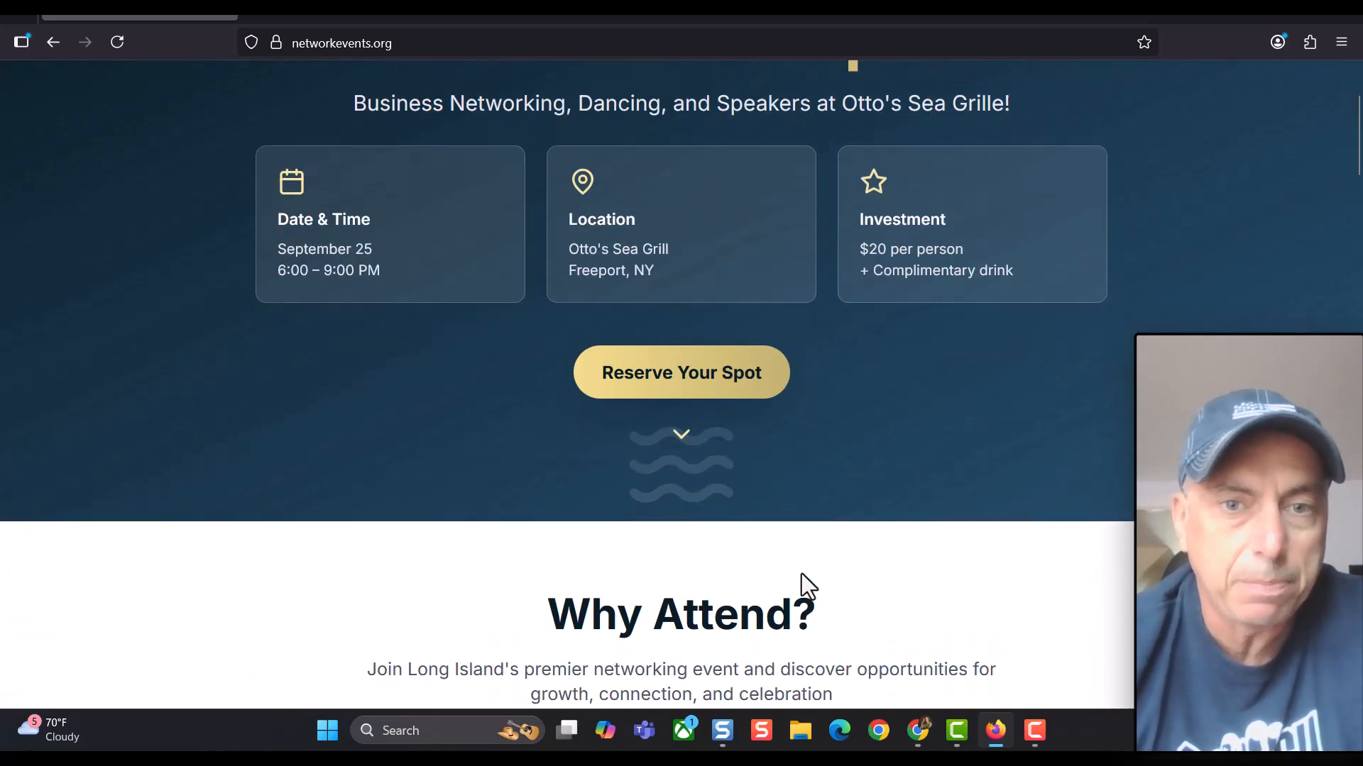